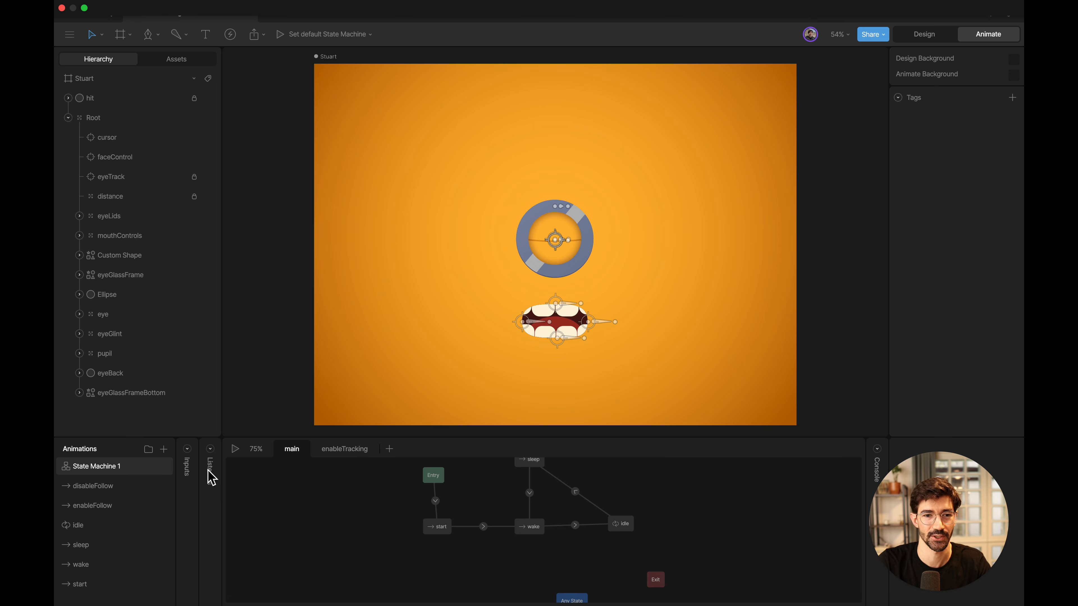
Play State Machine 1, expand its inputs and listeners, and toggle the wake input on and off to check the character's reaction
{"action": "left_click", "coordinate": [235, 448]}
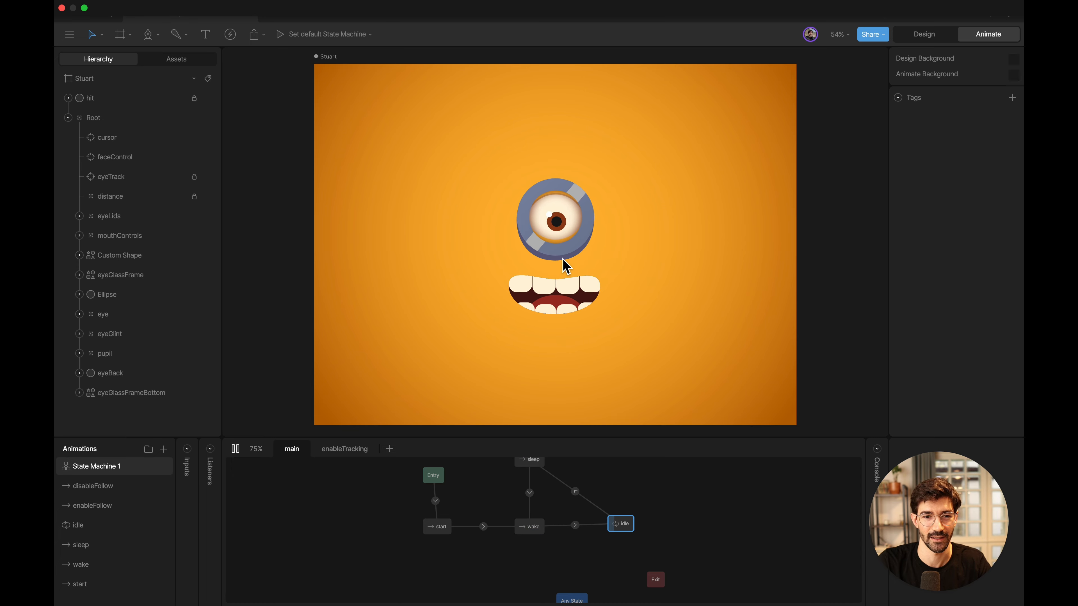
{"action": "left_click", "coordinate": [188, 449]}
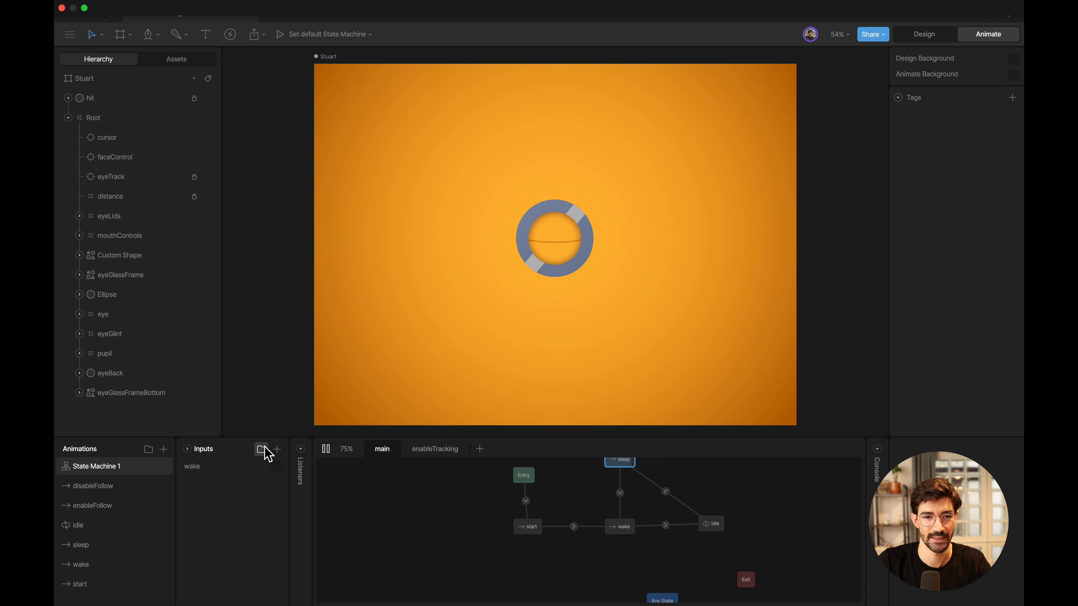
{"action": "left_click", "coordinate": [300, 449]}
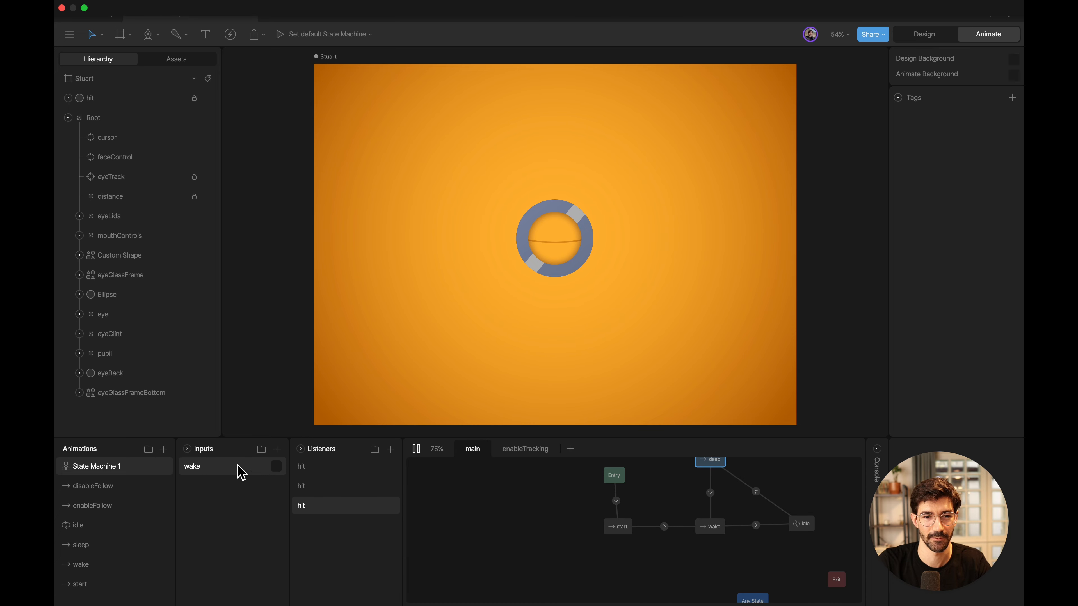
{"action": "left_click", "coordinate": [276, 466]}
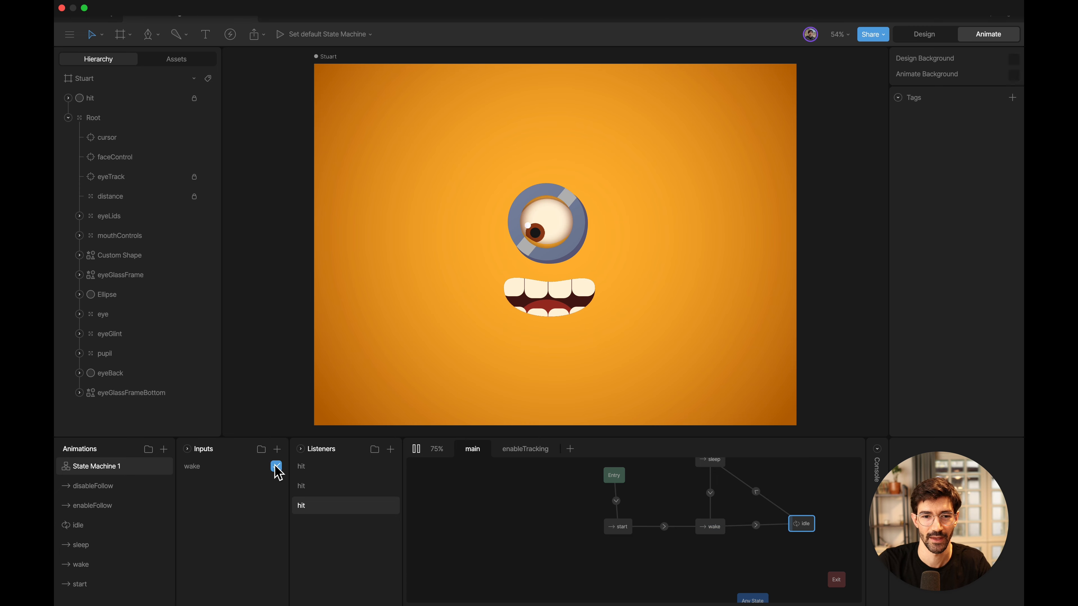
{"action": "left_click", "coordinate": [276, 466]}
Examine the event and action of each of the three hit listeners, and test pointer tracking over the artboard
{"action": "left_click", "coordinate": [326, 467]}
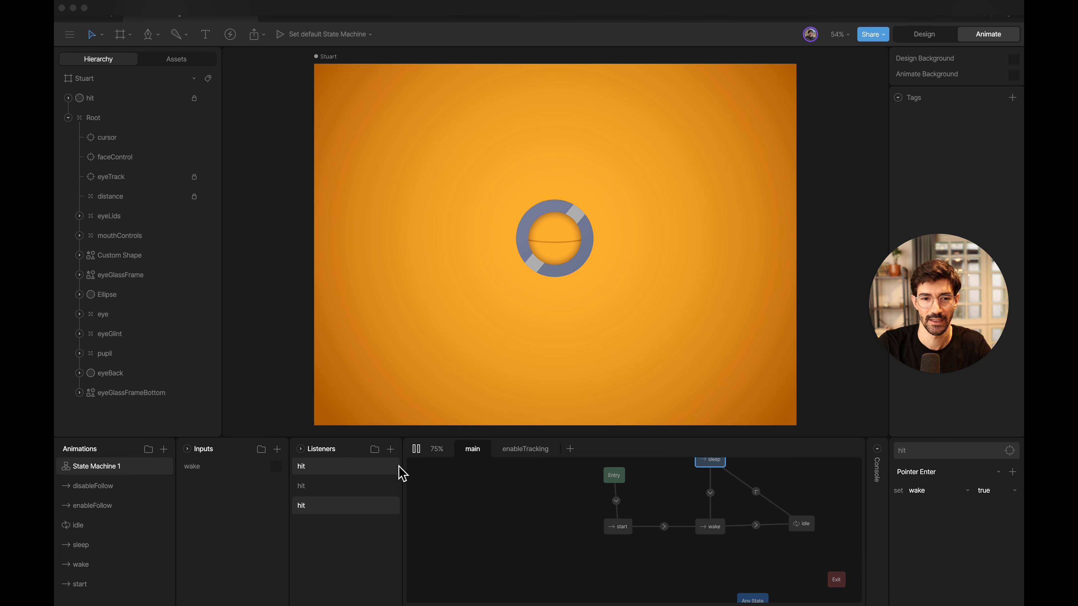
{"action": "left_click", "coordinate": [356, 486]}
{"action": "left_click", "coordinate": [355, 485]}
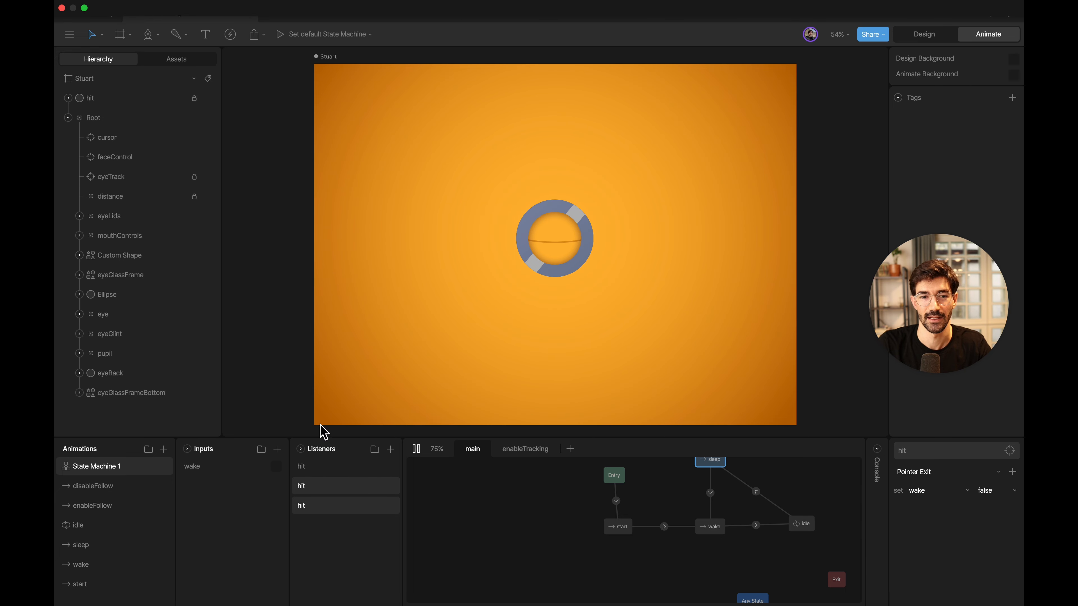
{"action": "left_click", "coordinate": [320, 512]}
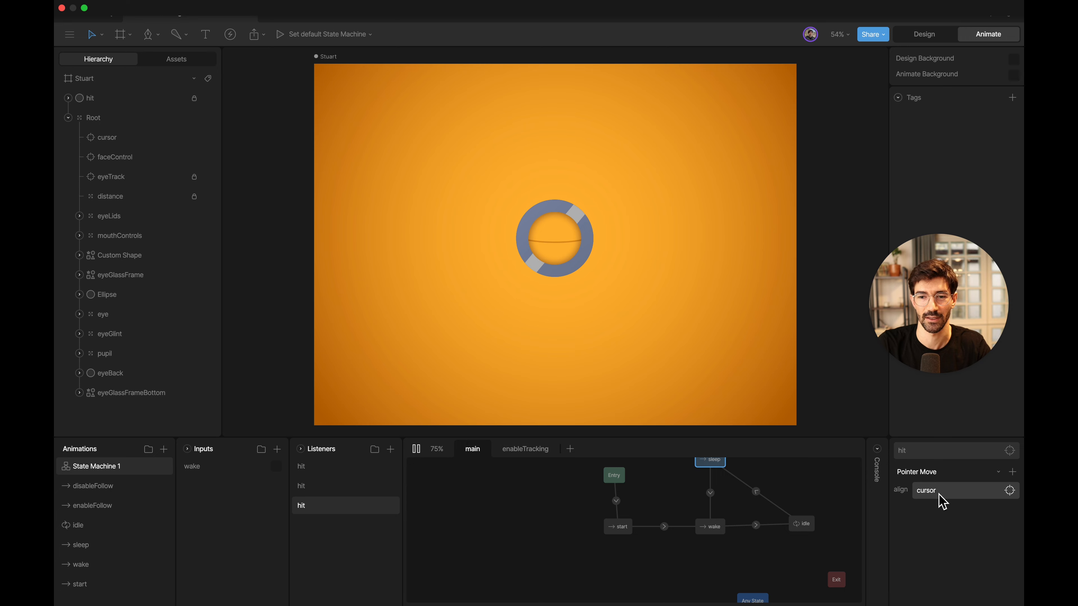
{"action": "mouse_move", "coordinate": [602, 352]}
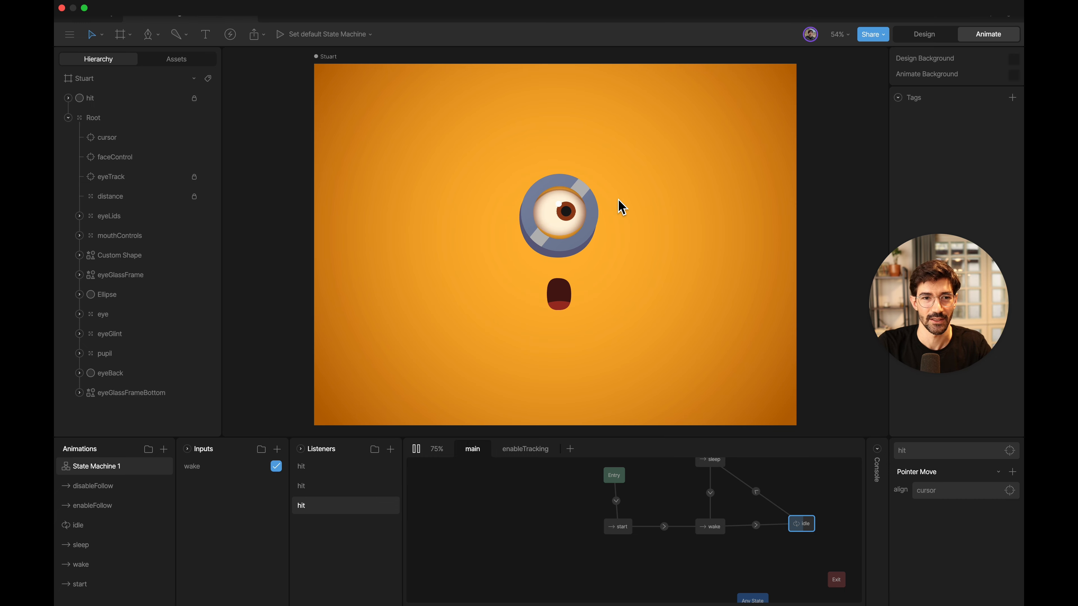
In Design mode, move the cursor target away from the goggle to about X 152.65, Y -67.79
{"action": "left_click", "coordinate": [933, 40]}
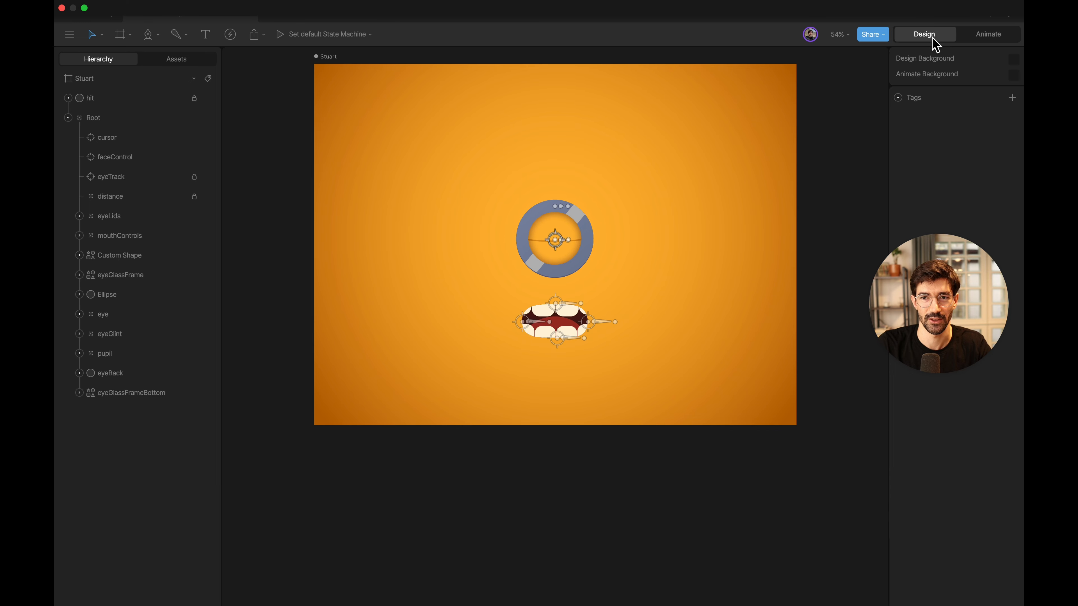
{"action": "left_click", "coordinate": [117, 142]}
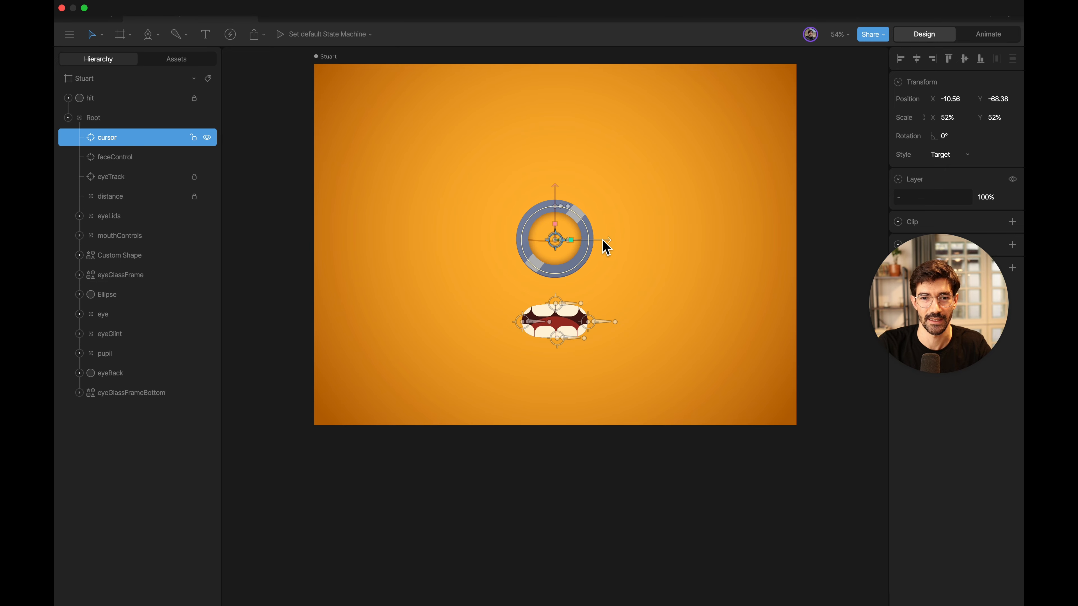
{"action": "left_click_drag", "start_coordinate": [609, 245], "coordinate": [580, 240]}
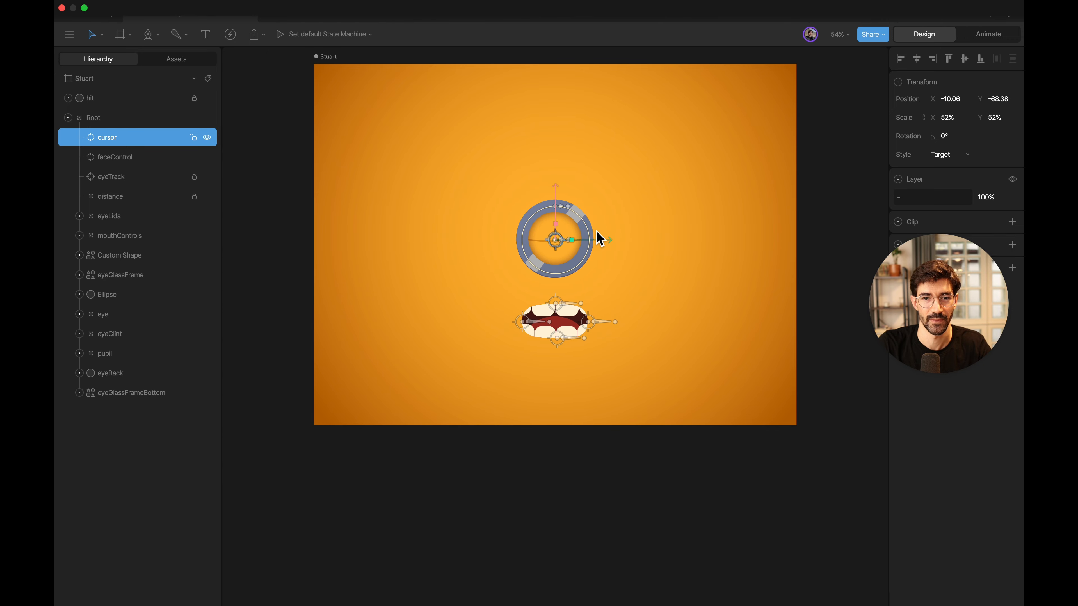
{"action": "mouse_move", "coordinate": [556, 197]}
{"action": "left_mouse_down"}
{"action": "mouse_move", "coordinate": [549, 119]}
{"action": "mouse_move", "coordinate": [539, 261]}
{"action": "mouse_move", "coordinate": [543, 203]}
{"action": "left_mouse_up"}
{"action": "left_click_drag", "start_coordinate": [611, 254], "coordinate": [706, 240]}
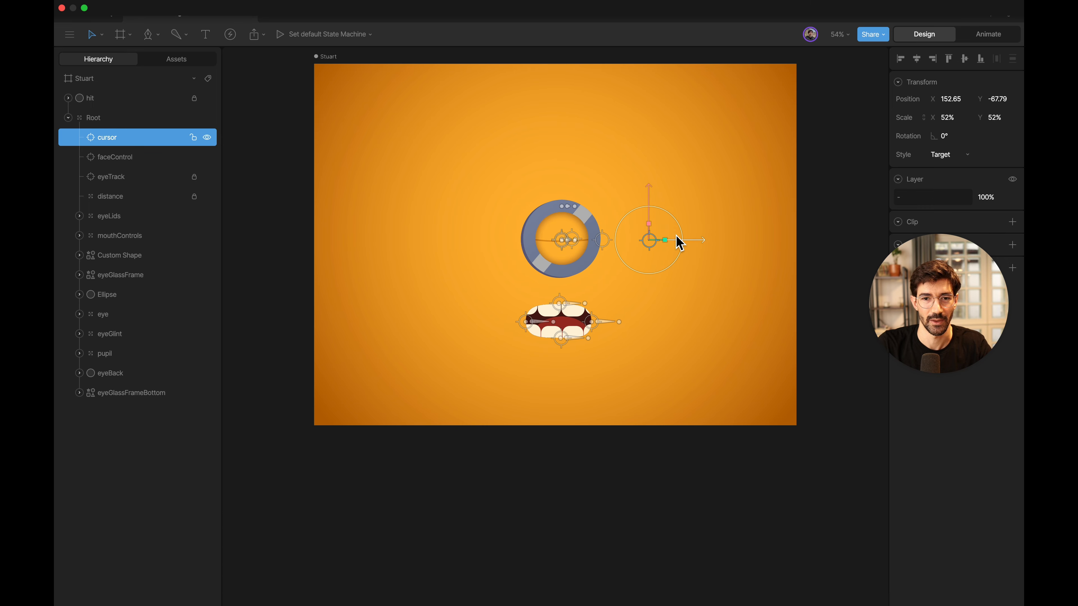
Inspect the faceControl and eyeTrack targets, and hide the eye group in the hierarchy
{"action": "left_click", "coordinate": [604, 237]}
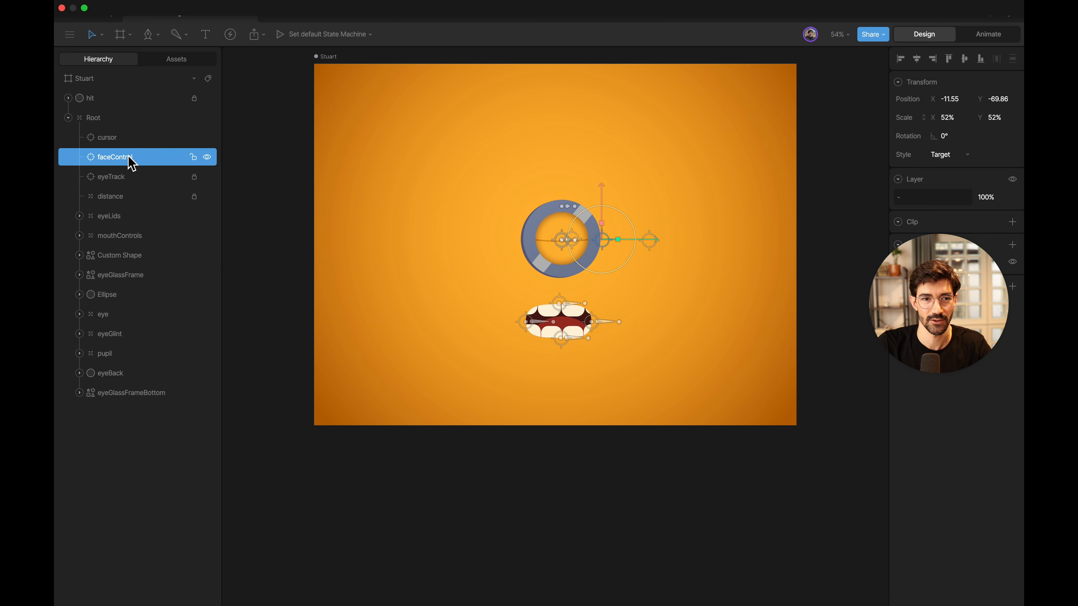
{"action": "left_click", "coordinate": [127, 177]}
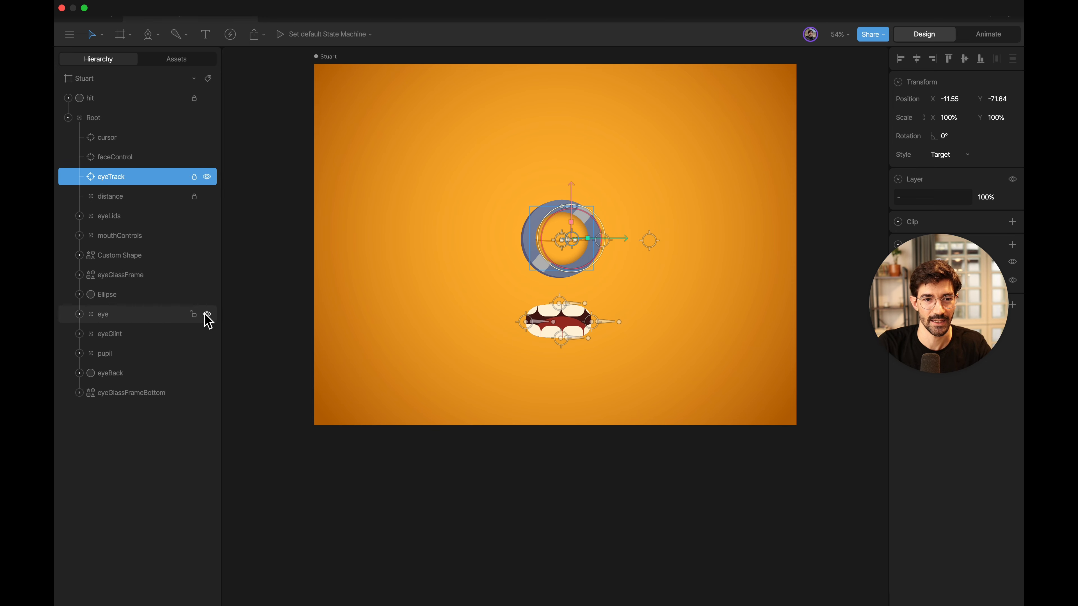
{"action": "left_click", "coordinate": [206, 315]}
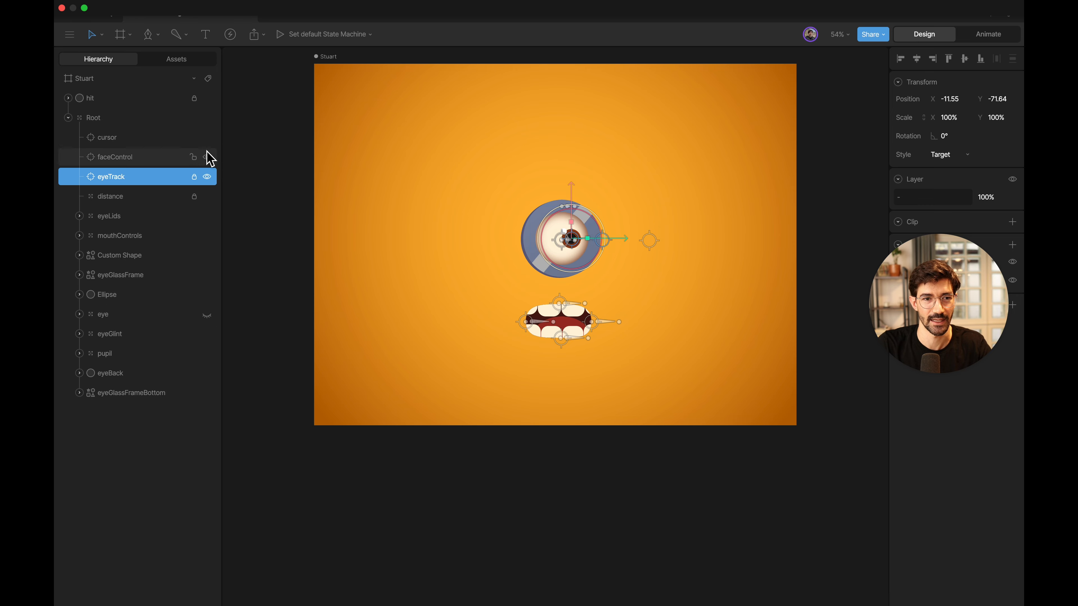
Move the cursor target horizontally back toward the face to about X 106.25, and compare it with the faceControl target
{"action": "left_click", "coordinate": [158, 138]}
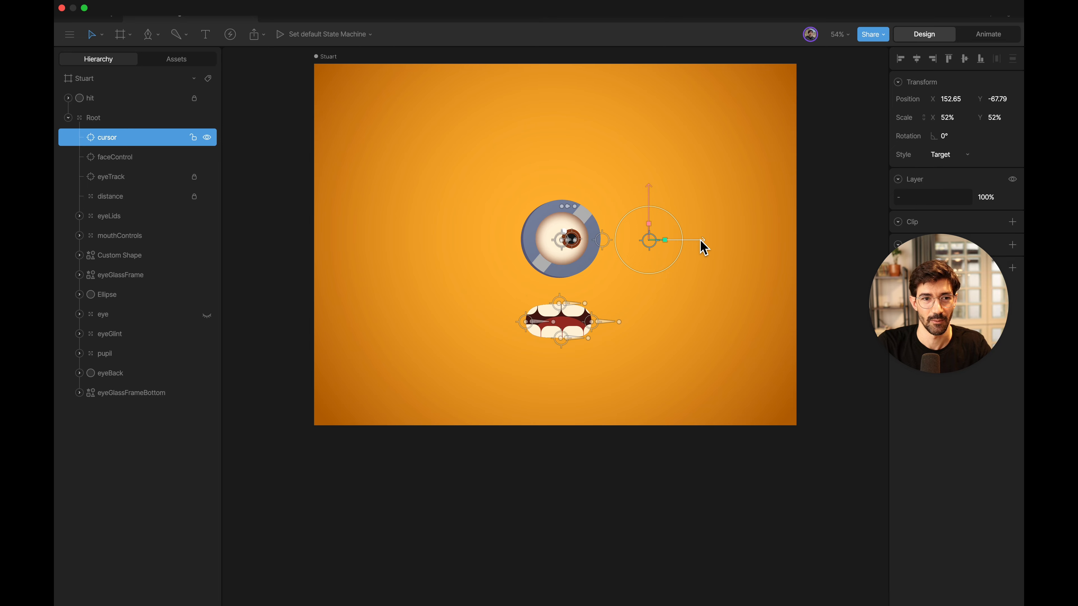
{"action": "left_click_drag", "start_coordinate": [702, 245], "coordinate": [669, 248]}
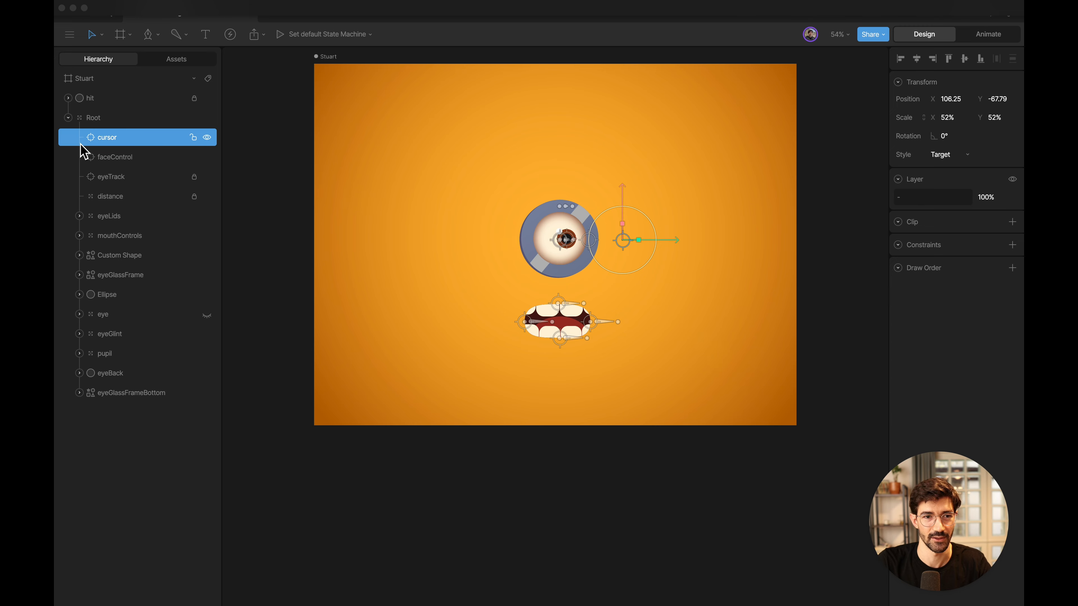
{"action": "left_click", "coordinate": [129, 158]}
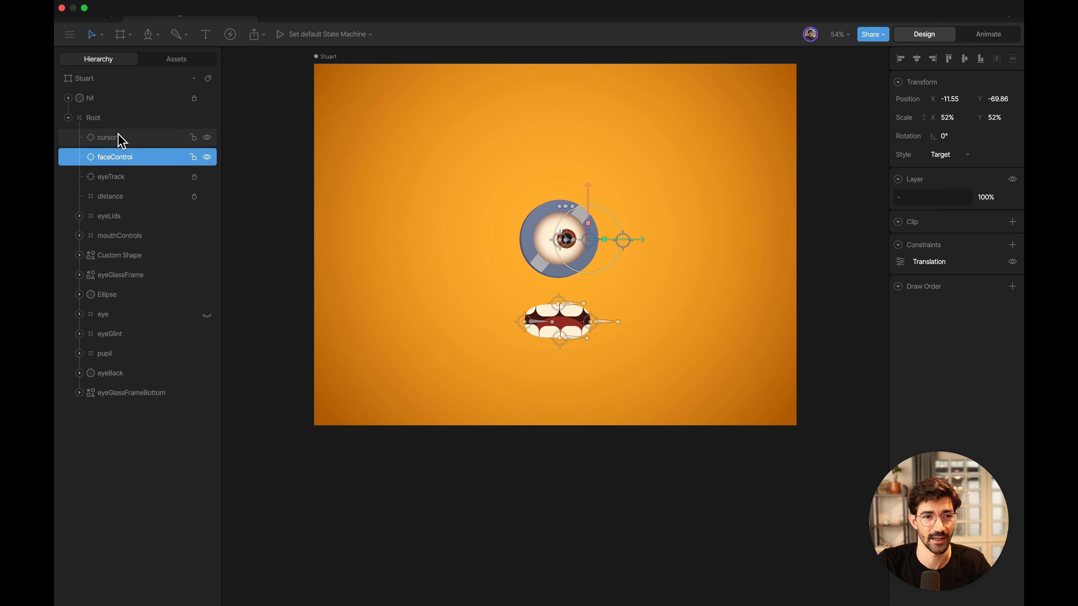
{"action": "left_click", "coordinate": [121, 141]}
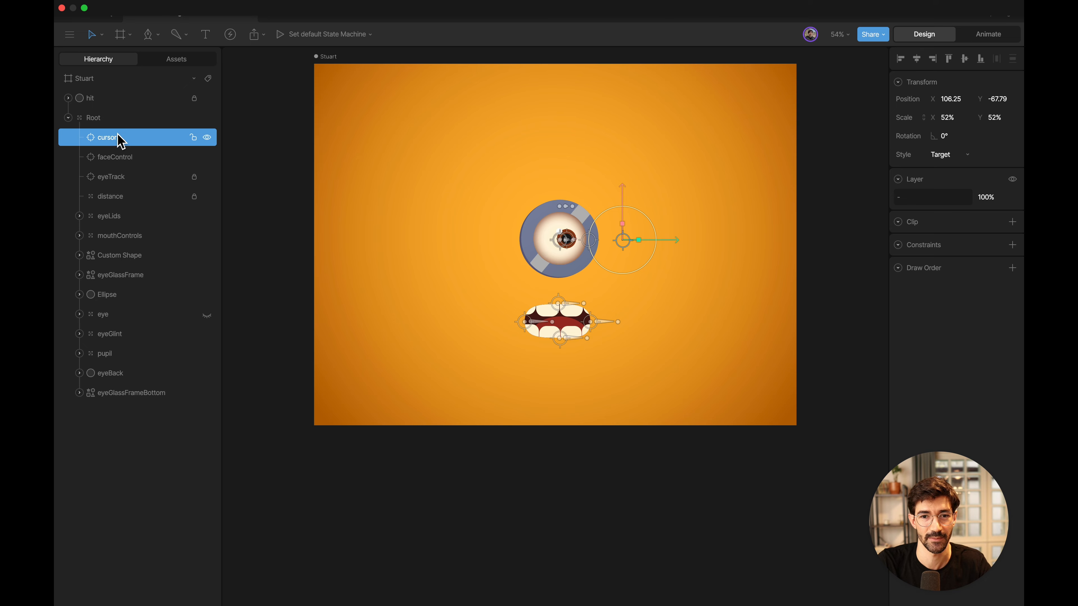
Undo both large horizontal moves of the cursor target and the hiding of the eye group
{"action": "key", "text": "super+z"}
{"action": "key", "text": "super+z"}
{"action": "key", "text": "super+z"}
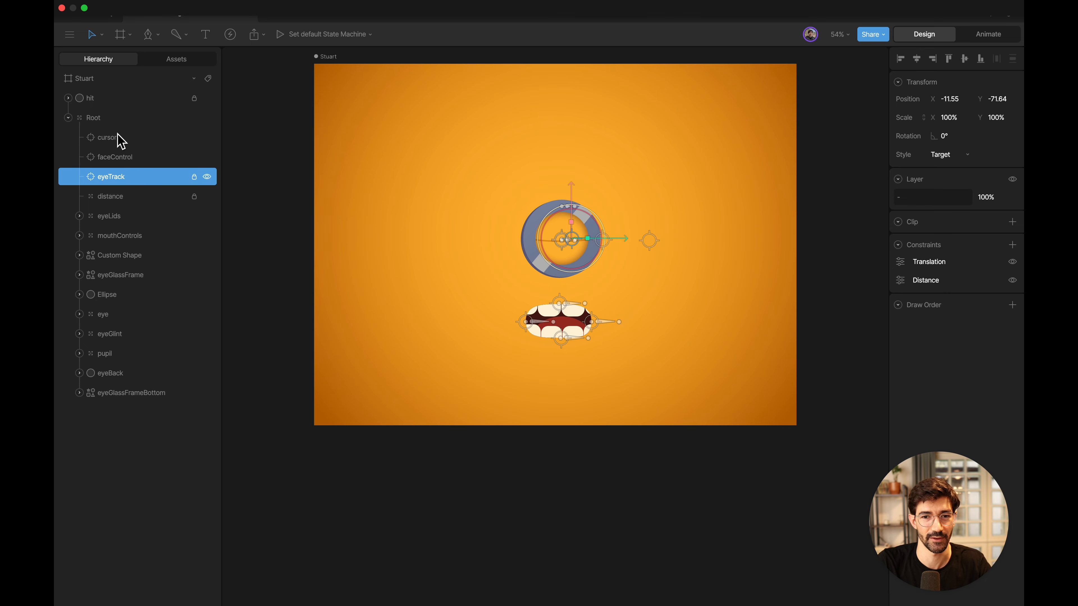
{"action": "key", "text": "super+z"}
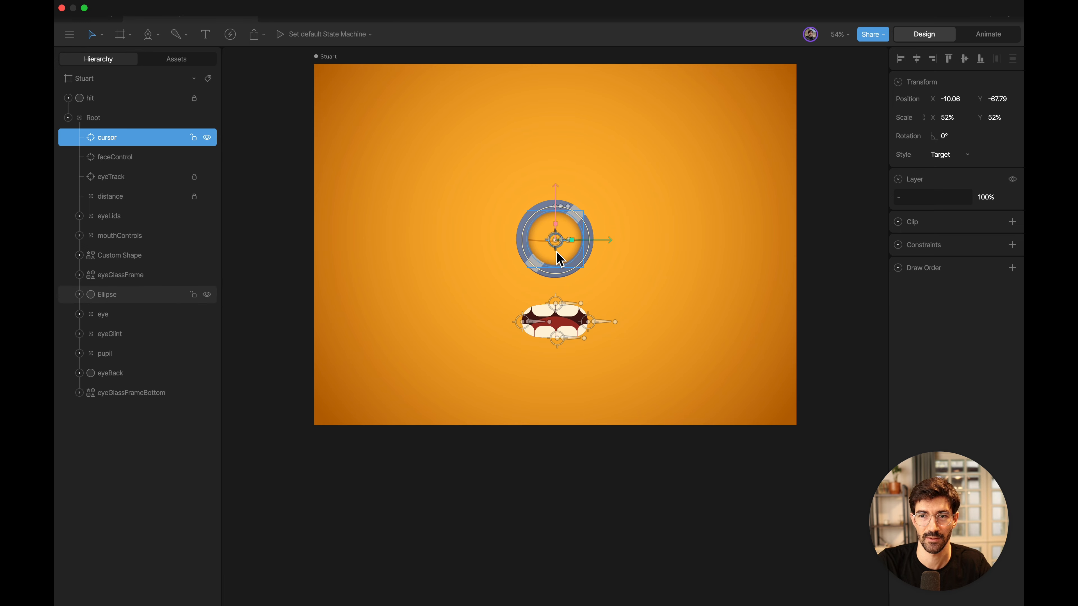
In Animate mode, delete all three hit listeners from State Machine 1
{"action": "left_click", "coordinate": [1000, 39]}
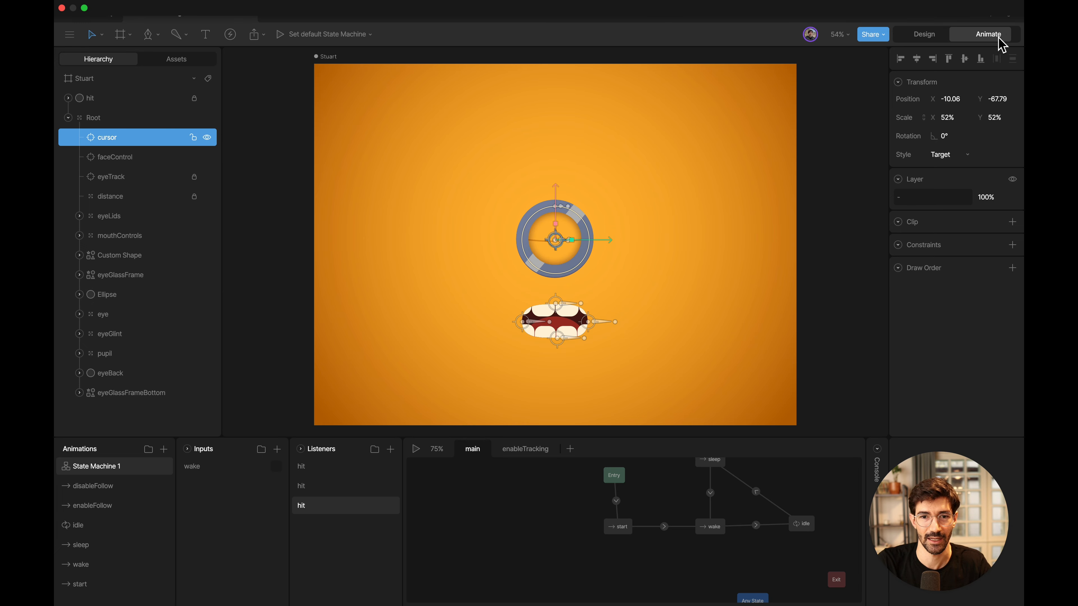
{"action": "scroll", "coordinate": [589, 366], "scroll_direction": "down", "scroll_amount": 1}
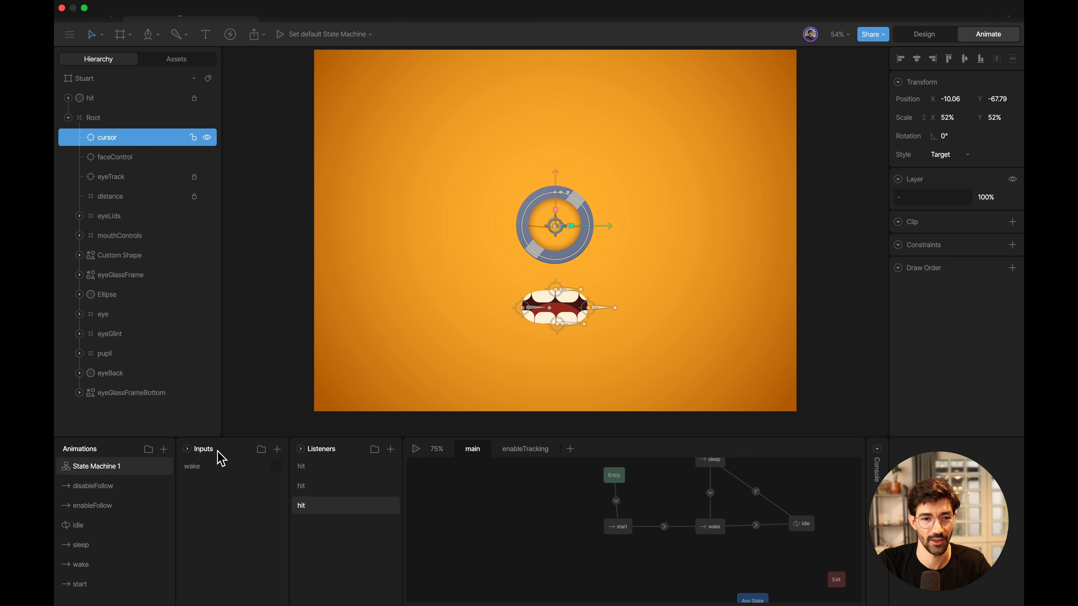
{"action": "left_click", "coordinate": [375, 465], "text": "shift"}
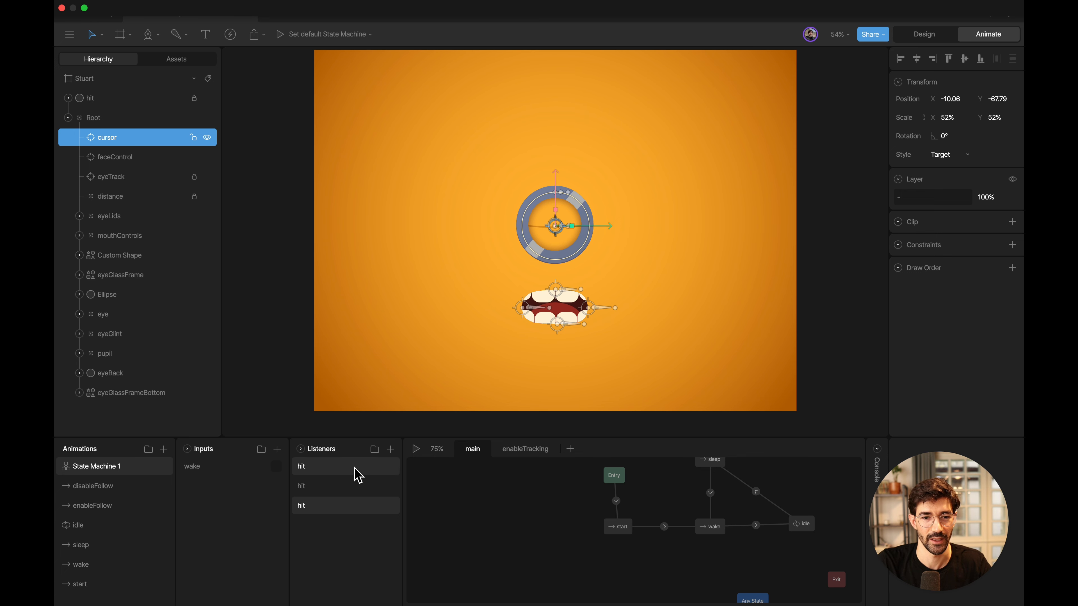
{"action": "left_click", "coordinate": [346, 484], "text": "shift"}
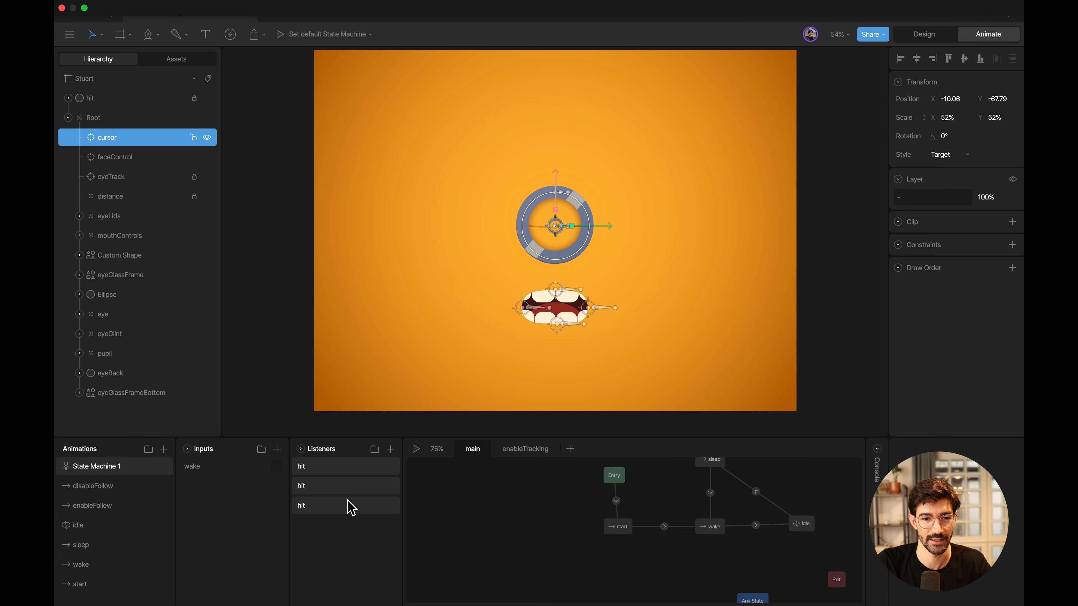
{"action": "right_click", "coordinate": [352, 468]}
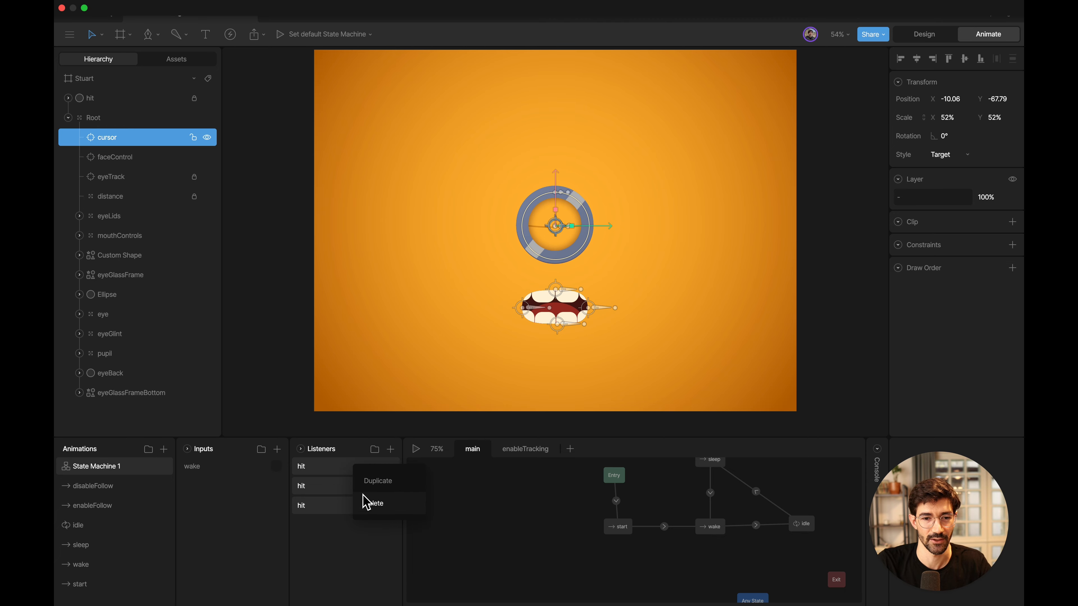
{"action": "left_click", "coordinate": [368, 505]}
{"action": "left_click", "coordinate": [572, 333]}
{"action": "right_click", "coordinate": [359, 472]}
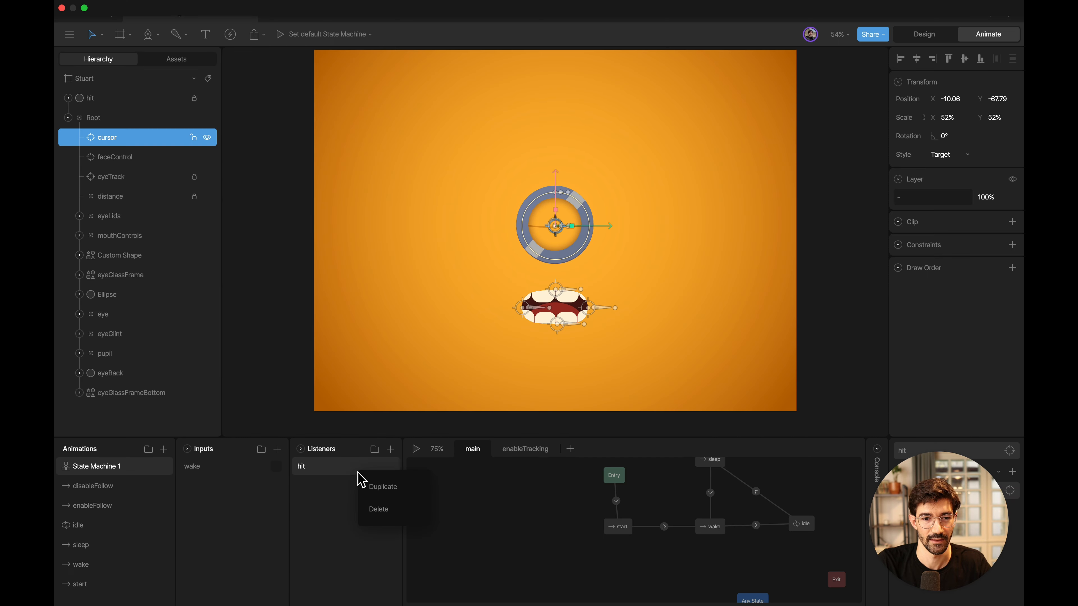
{"action": "left_click", "coordinate": [379, 511]}
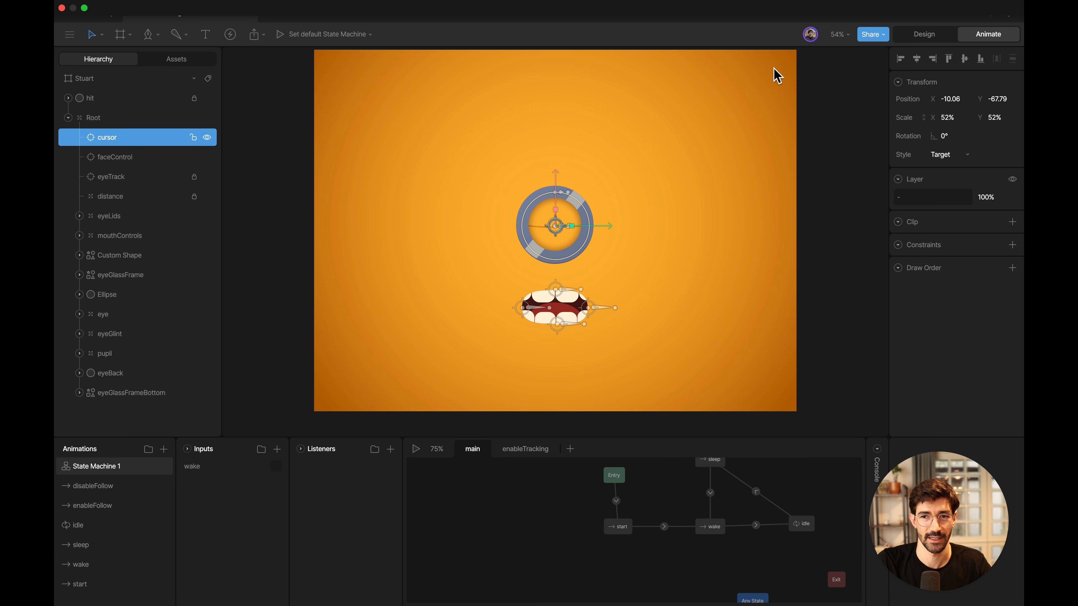
In Design mode, resize the Stuart artboard to 1000 wide by 1000 high
{"action": "left_click", "coordinate": [924, 35]}
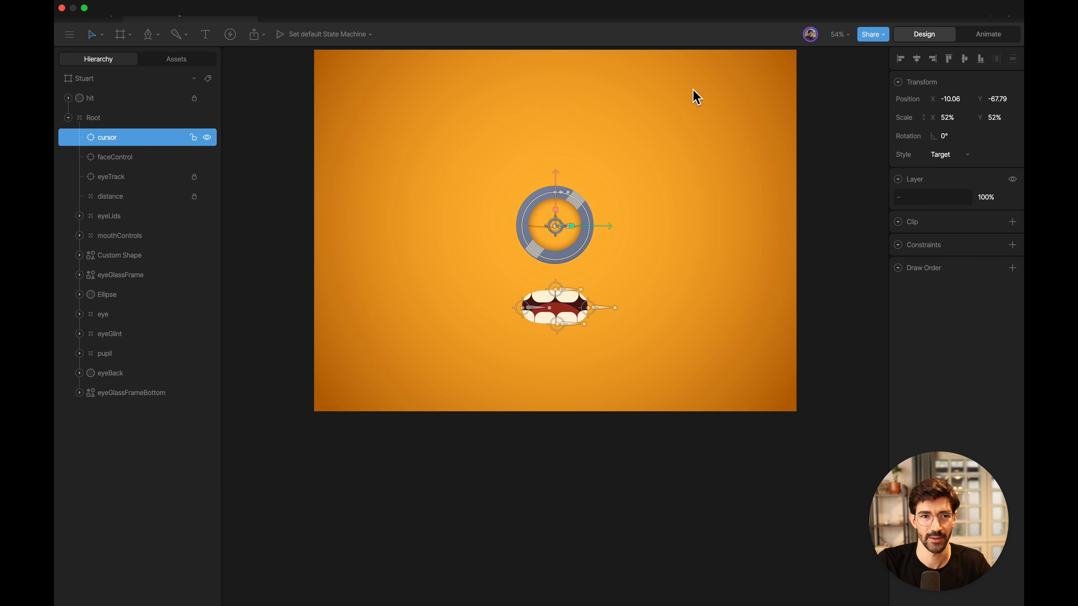
{"action": "left_click", "coordinate": [107, 79]}
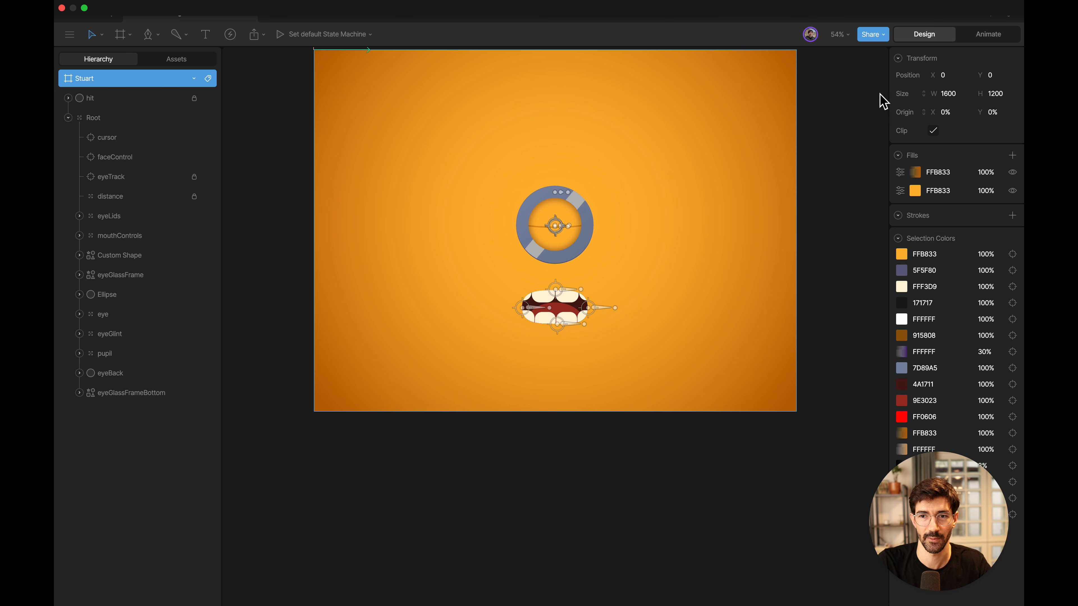
{"action": "left_click", "coordinate": [954, 92]}
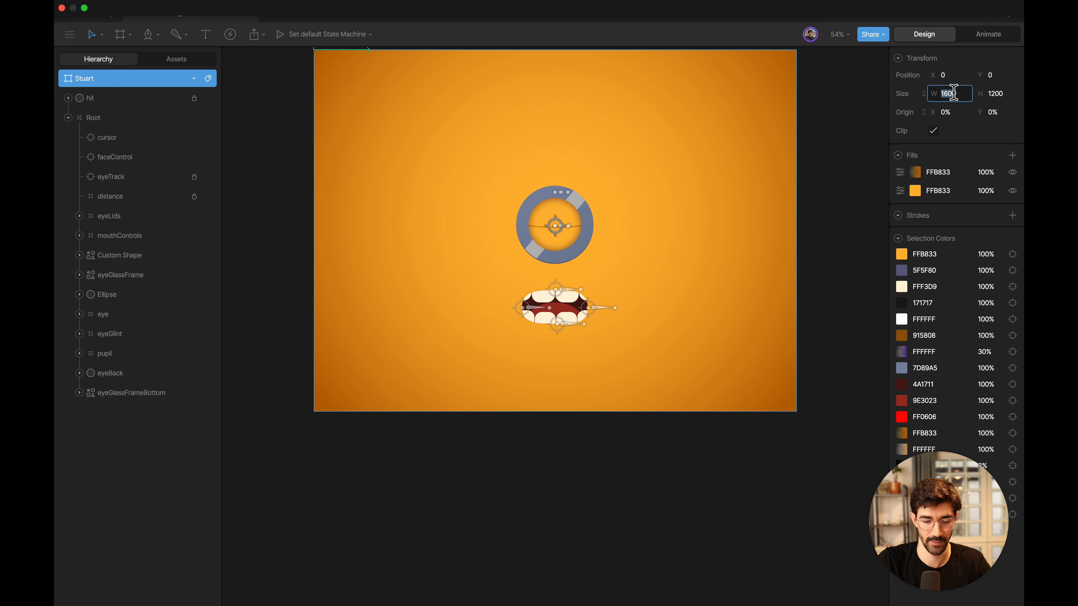
{"action": "type", "text": "100"}
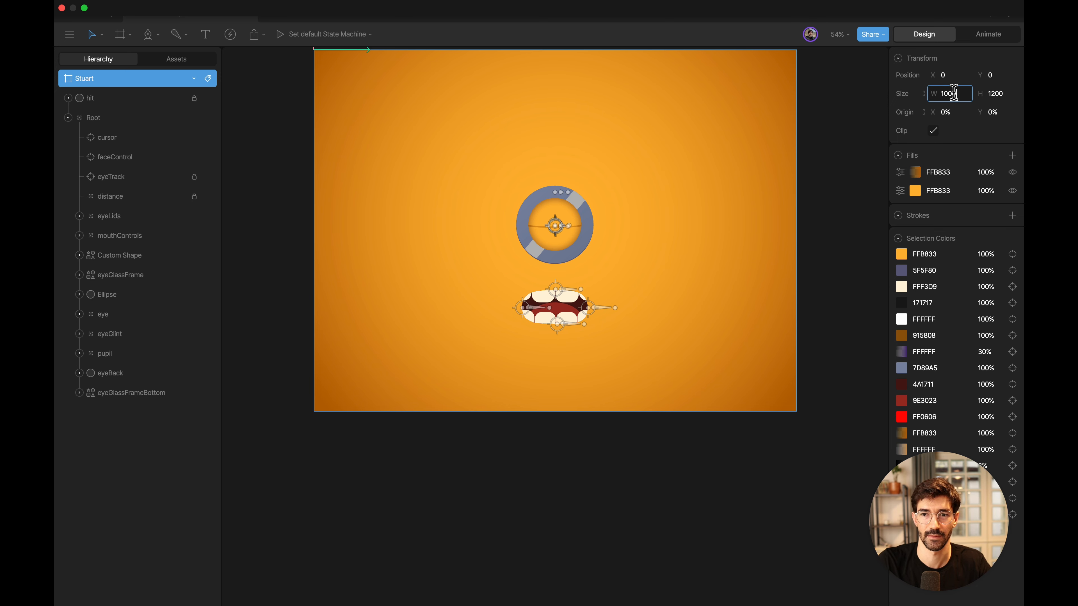
{"action": "type", "text": "0"}
{"action": "key", "text": "Tab"}
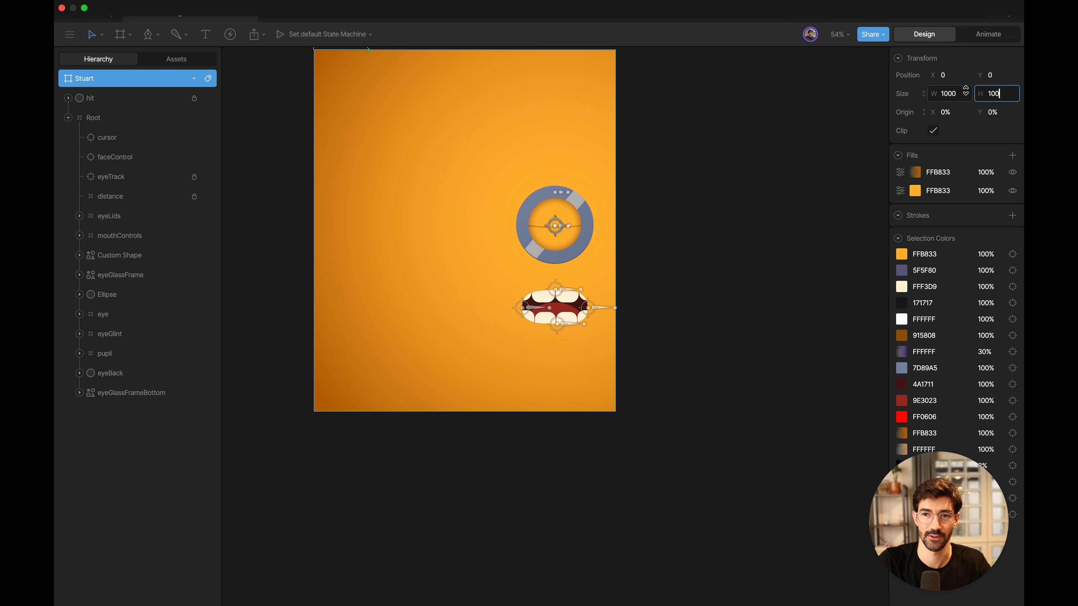
{"action": "key", "text": "Return"}
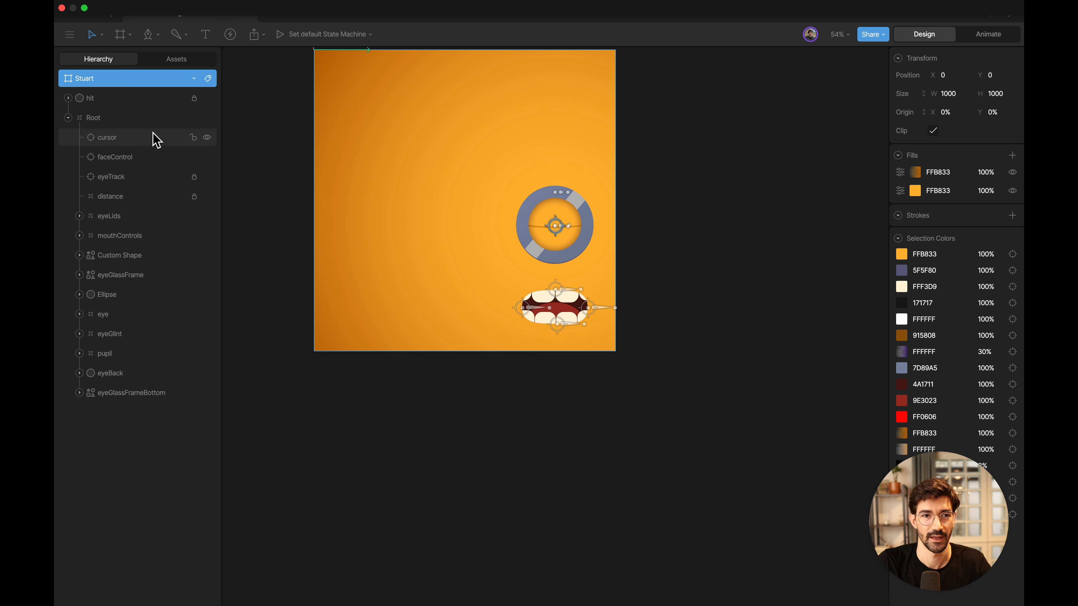
Center the Root group horizontally and vertically on the artboard, and shift it slightly right to about X 522.3
{"action": "left_click", "coordinate": [106, 126]}
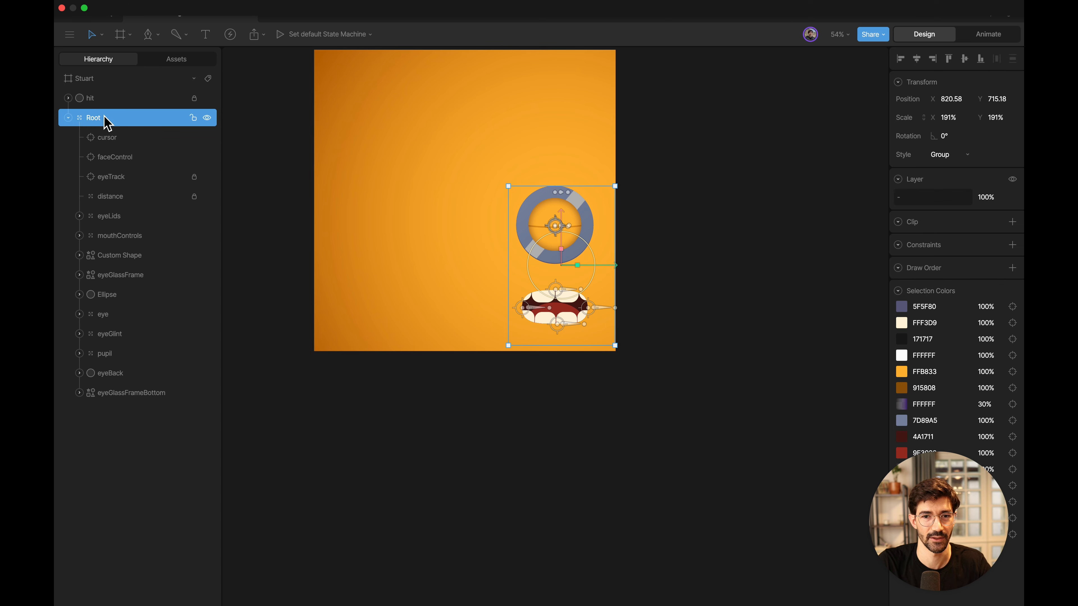
{"action": "left_click_drag", "start_coordinate": [613, 266], "coordinate": [535, 266]}
{"action": "left_click", "coordinate": [919, 60]}
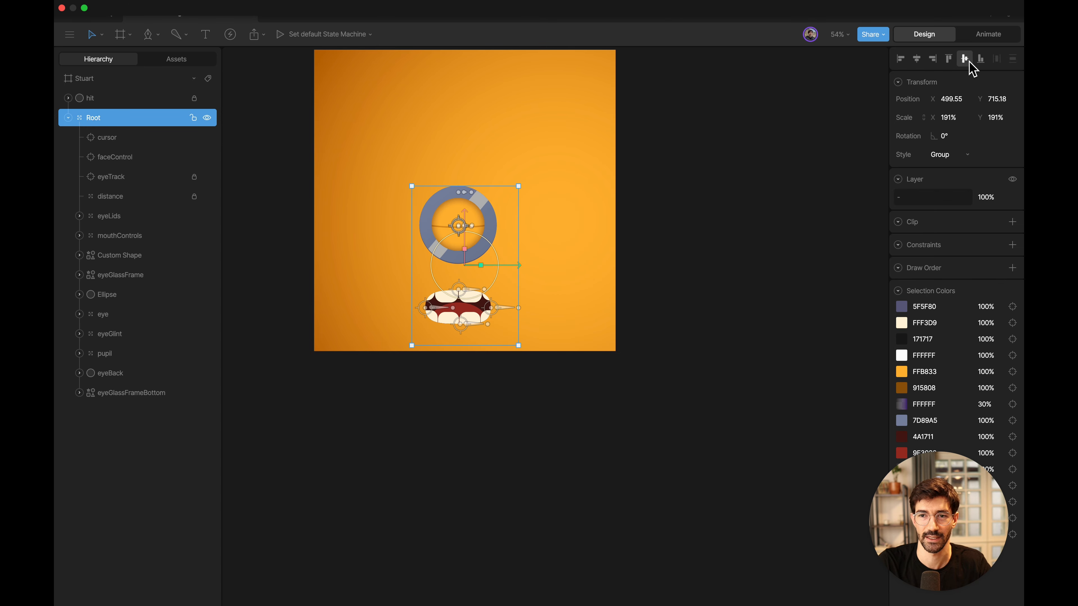
{"action": "left_click", "coordinate": [964, 60]}
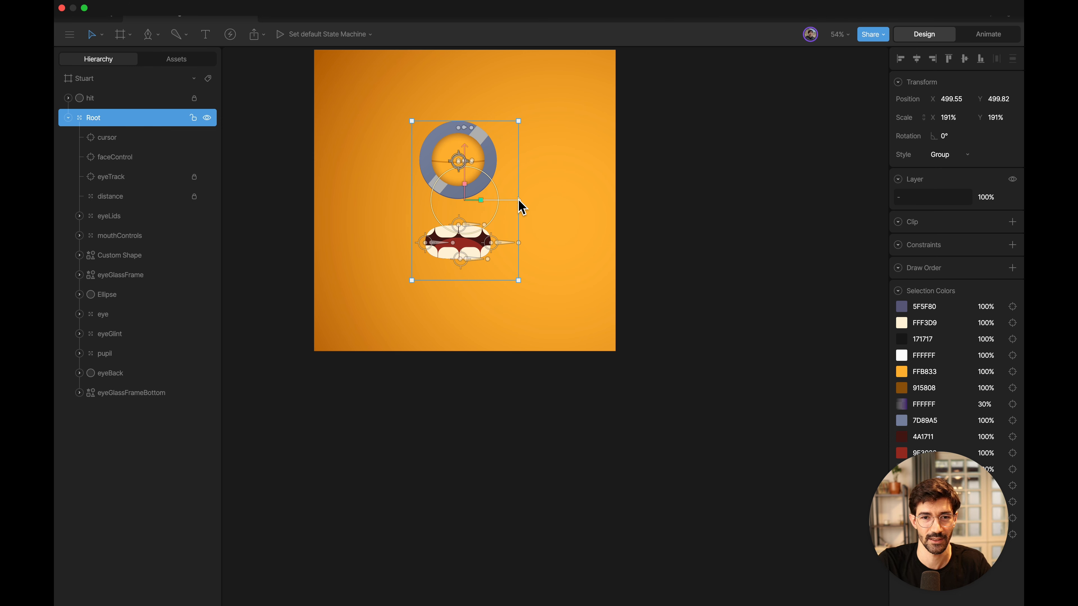
{"action": "left_click_drag", "start_coordinate": [518, 199], "coordinate": [529, 199]}
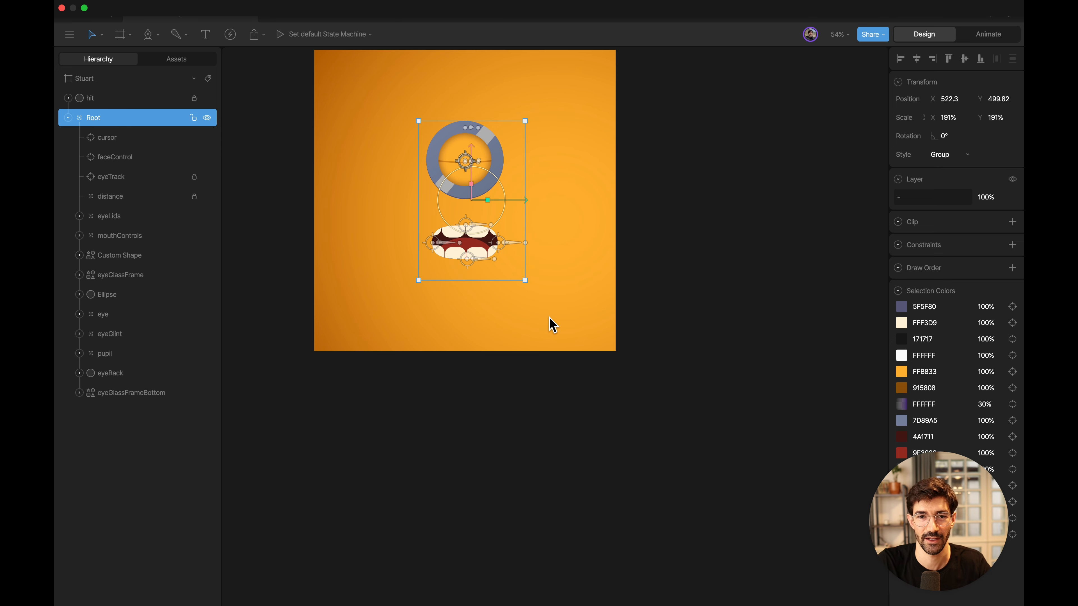
In Animate mode, preview State Machine 1 while switching the wake input on and off, and stop playback
{"action": "left_click", "coordinate": [995, 37]}
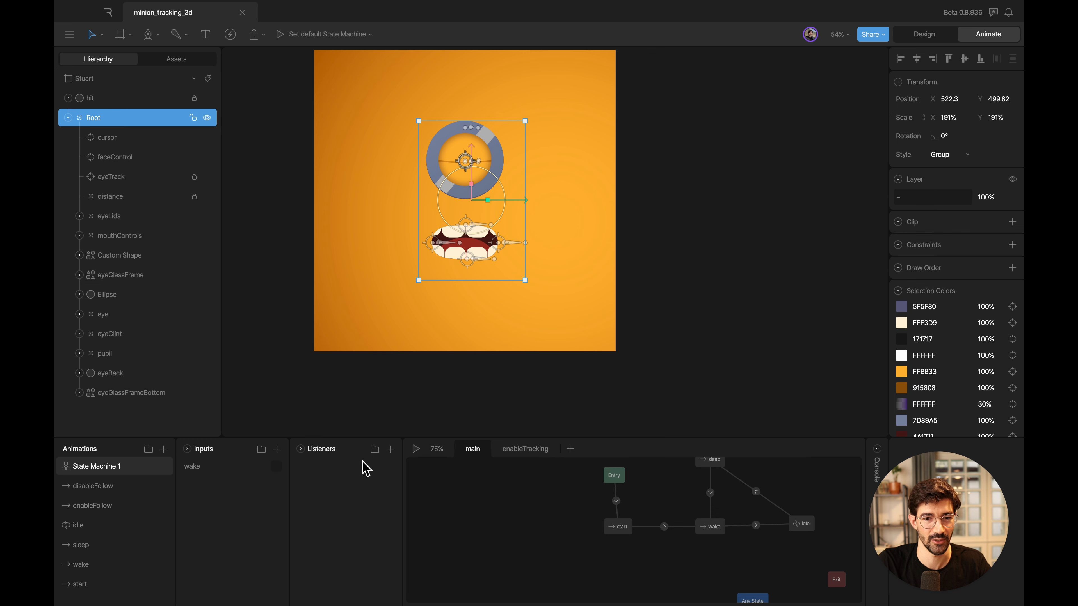
{"action": "left_click", "coordinate": [415, 449]}
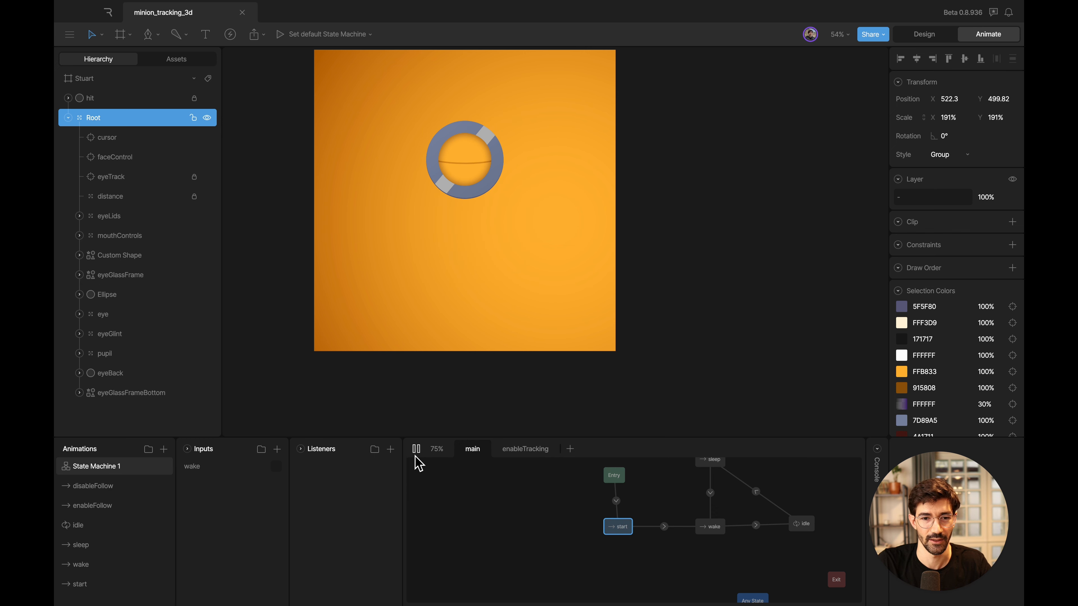
{"action": "left_click", "coordinate": [276, 466]}
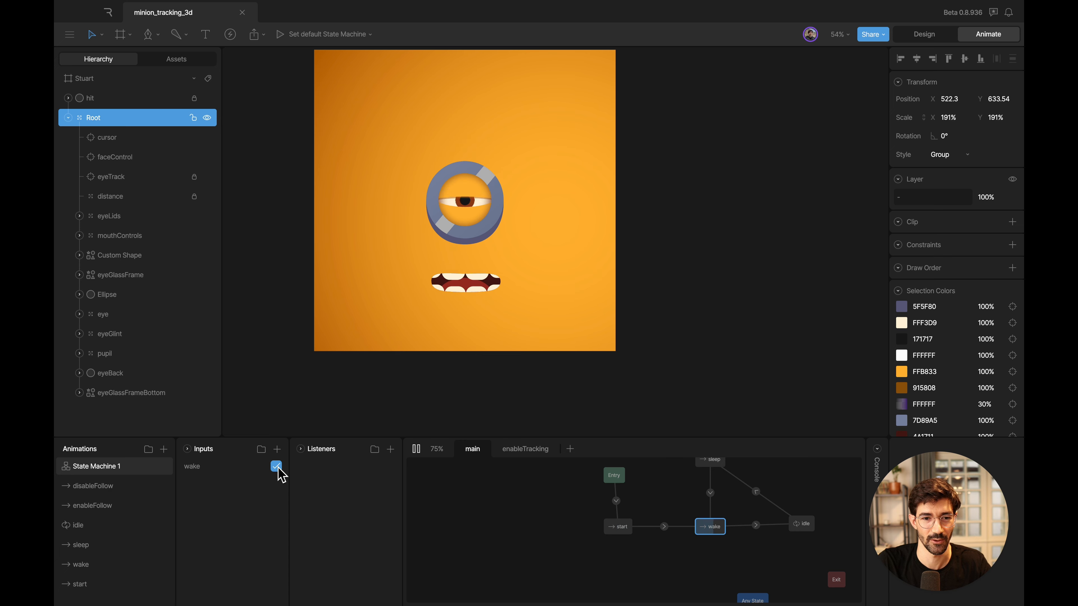
{"action": "left_click", "coordinate": [275, 466]}
{"action": "left_click", "coordinate": [275, 466]}
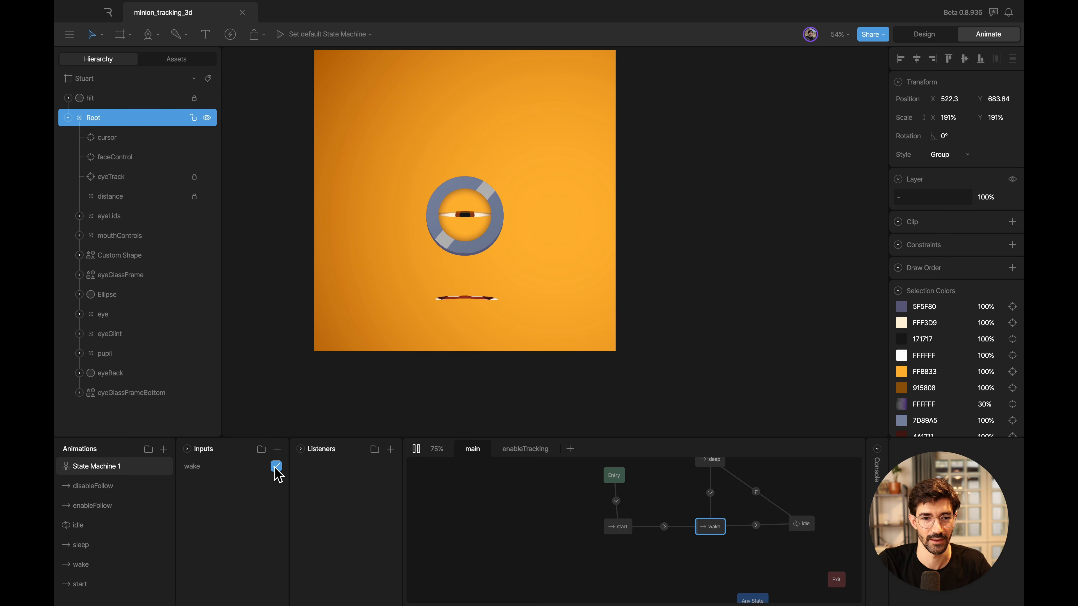
{"action": "left_click", "coordinate": [416, 448]}
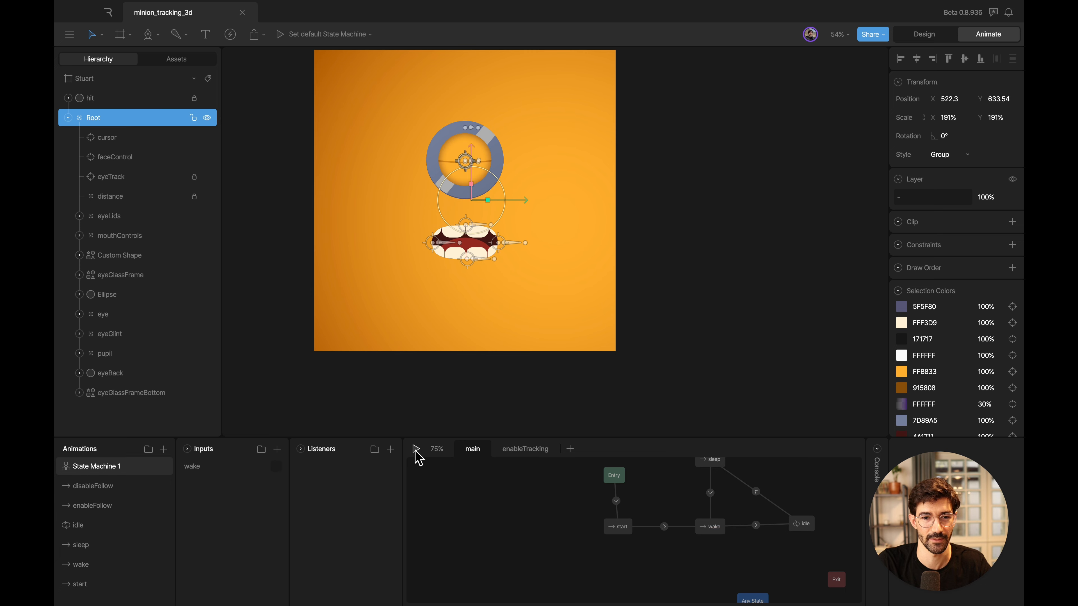
Delete the Root group's Y position keyframes from the wake animation
{"action": "left_click", "coordinate": [96, 571]}
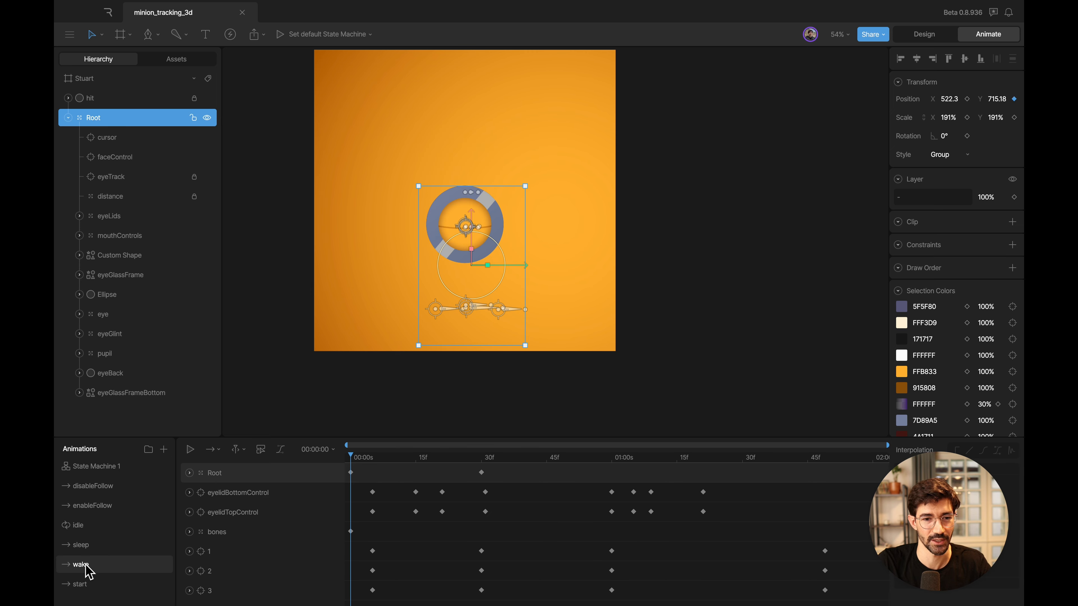
{"action": "left_click", "coordinate": [190, 472]}
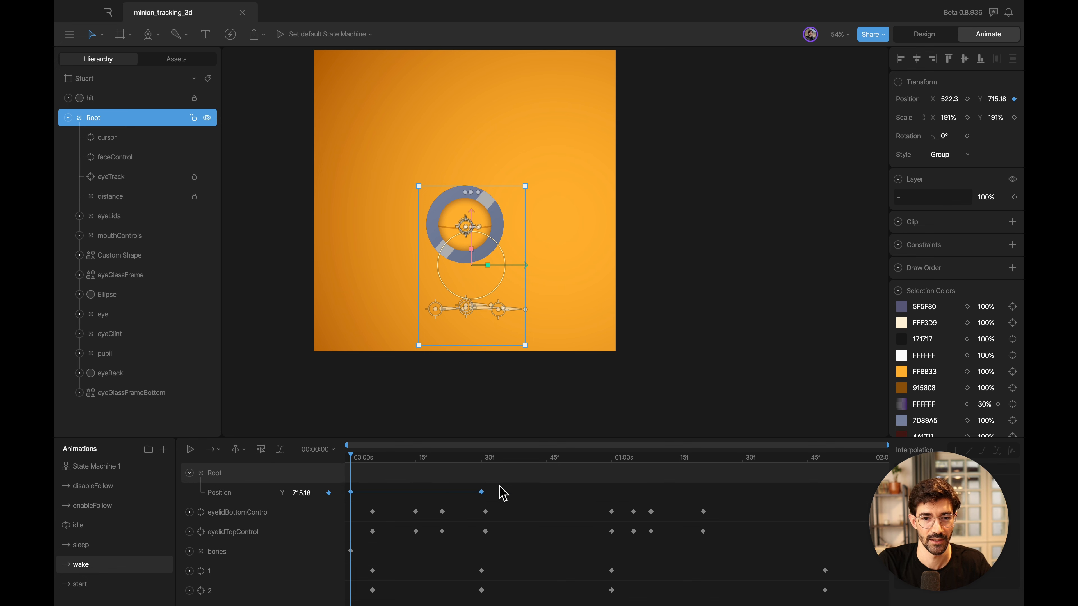
{"action": "left_click_drag", "start_coordinate": [502, 493], "coordinate": [334, 495]}
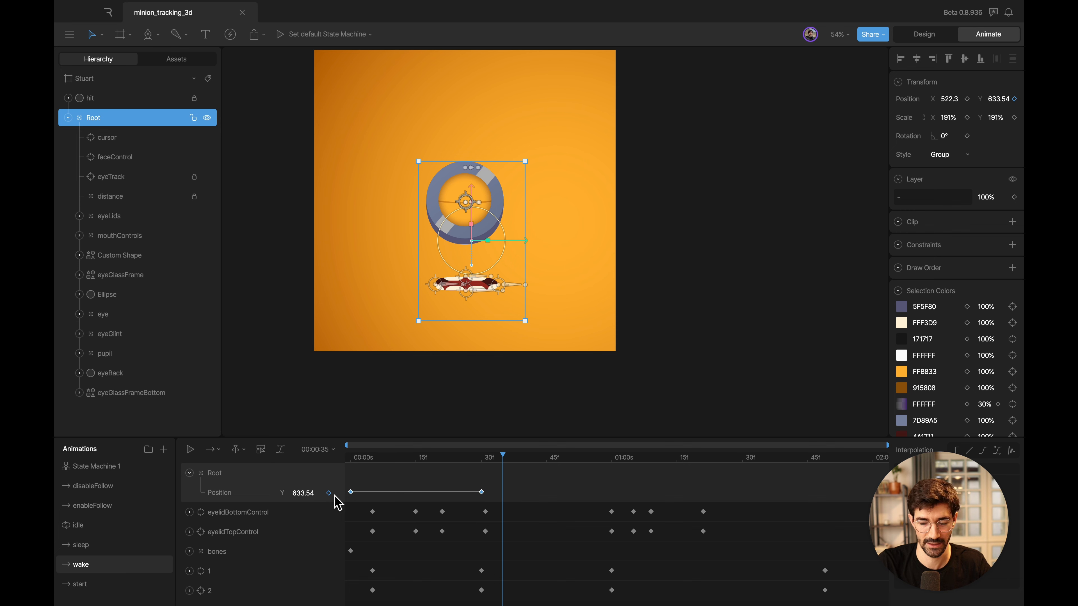
{"action": "key", "text": "Delete"}
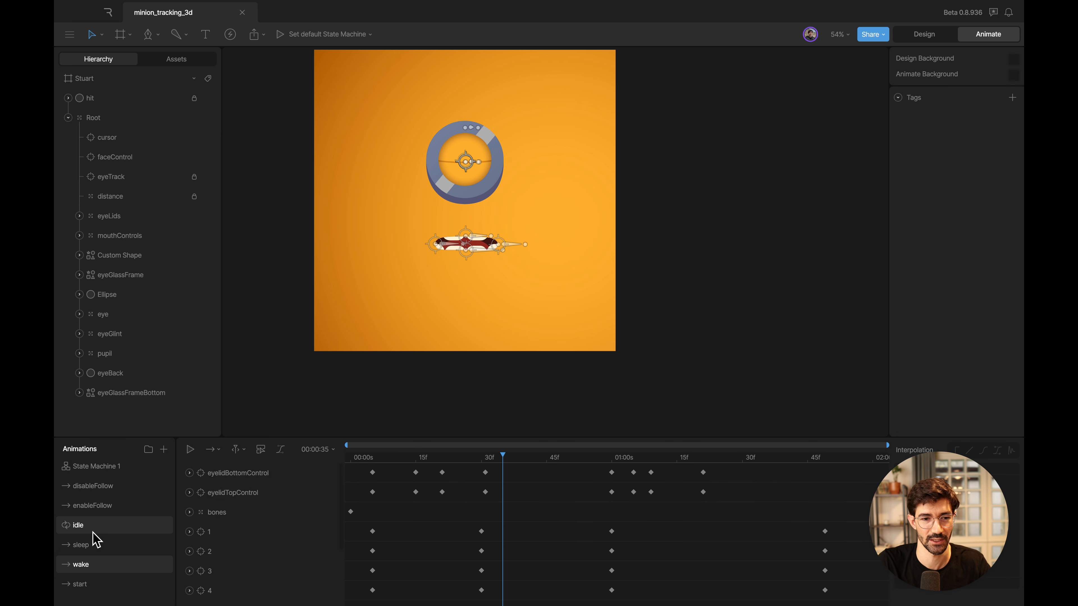
Preview State Machine 1 with wake enabled, stop playback, and turn the wake input on by default
{"action": "left_click", "coordinate": [108, 470]}
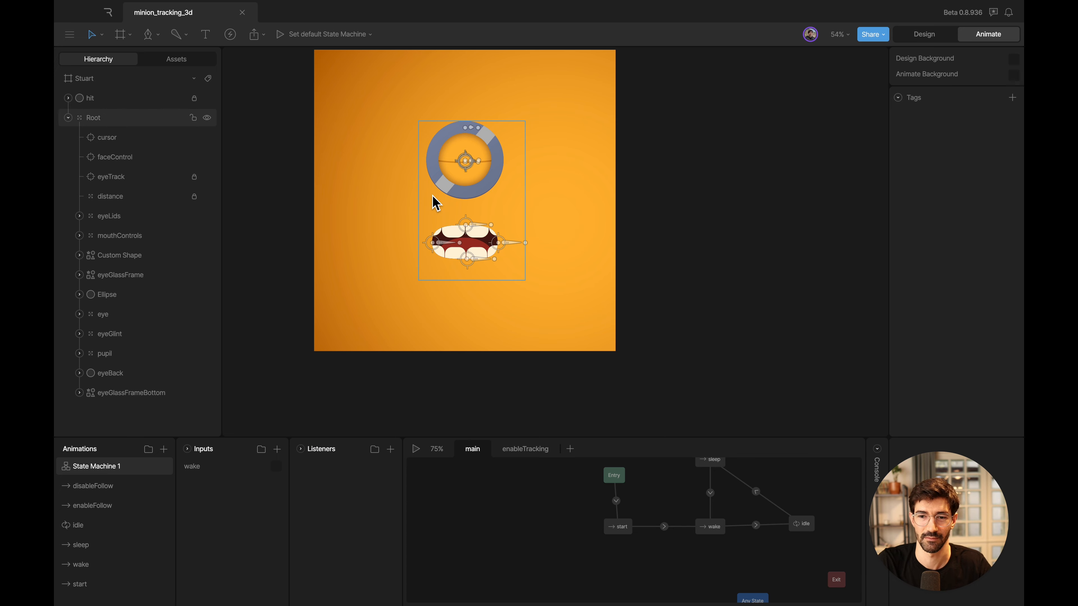
{"action": "left_click", "coordinate": [416, 449]}
{"action": "left_click", "coordinate": [276, 466]}
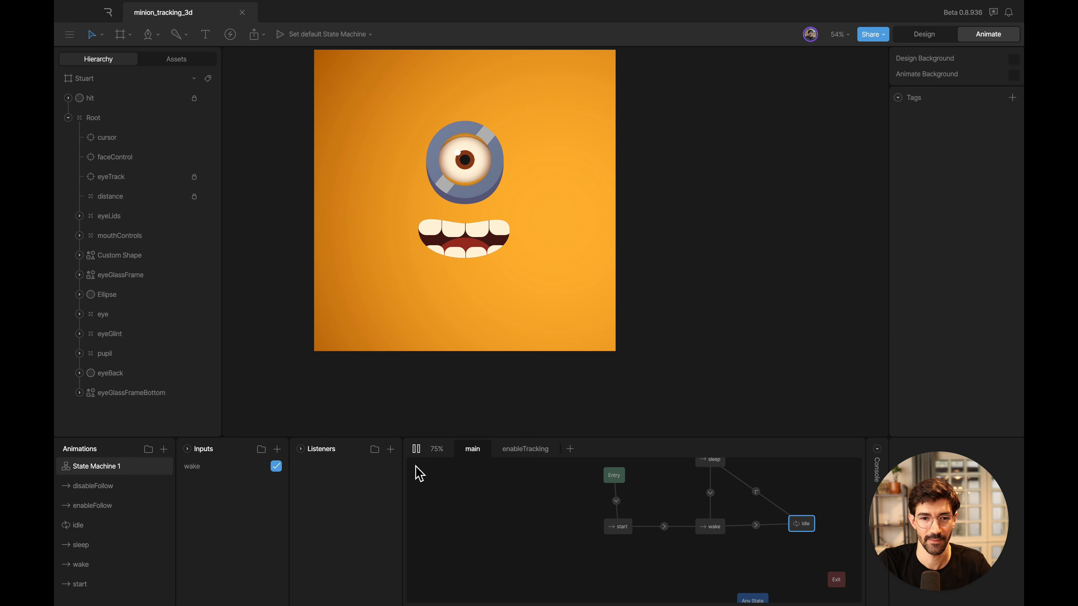
{"action": "left_click", "coordinate": [416, 449]}
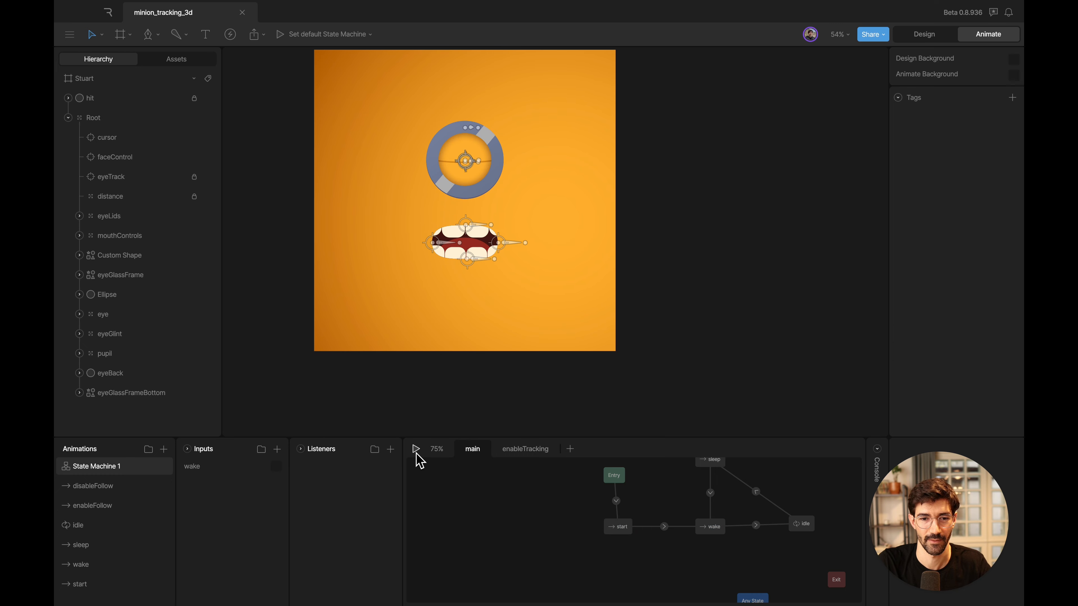
{"action": "left_click", "coordinate": [276, 467]}
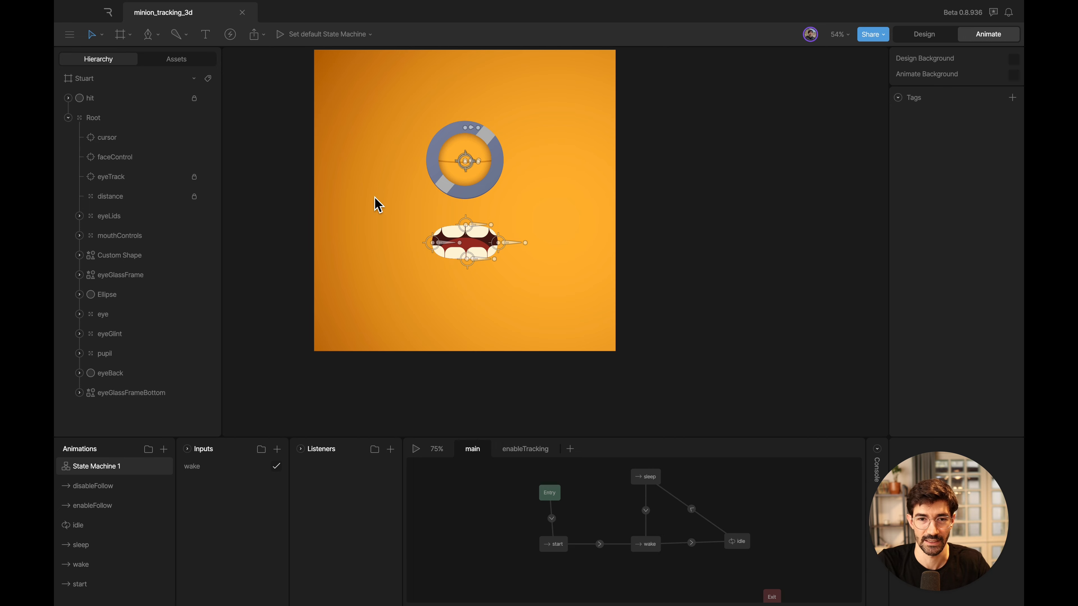
Add a number input named track_x to State Machine 1
{"action": "key", "text": "f"}
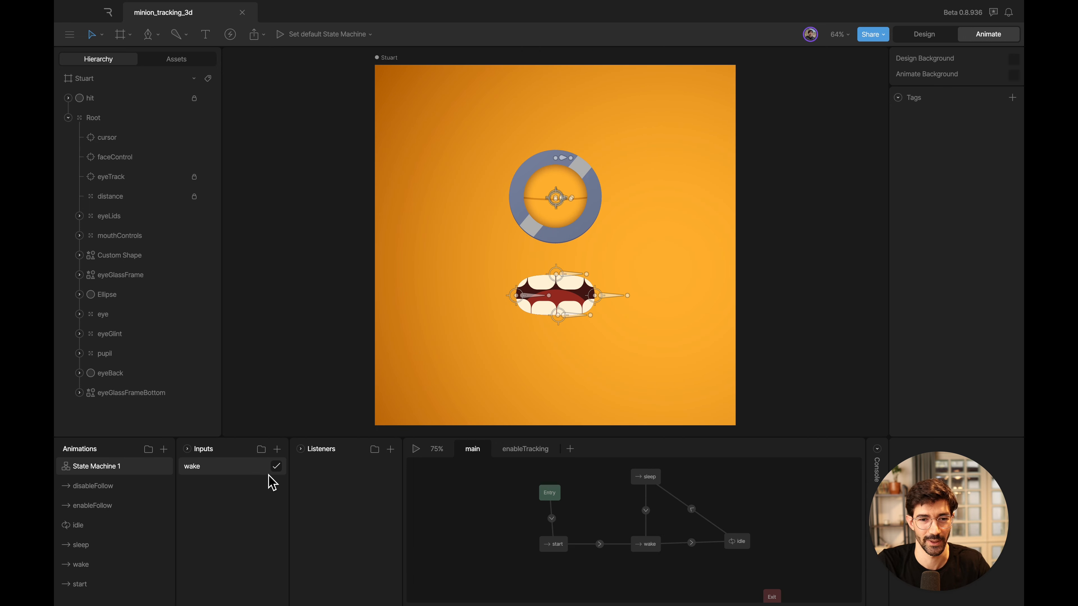
{"action": "left_click", "coordinate": [277, 449]}
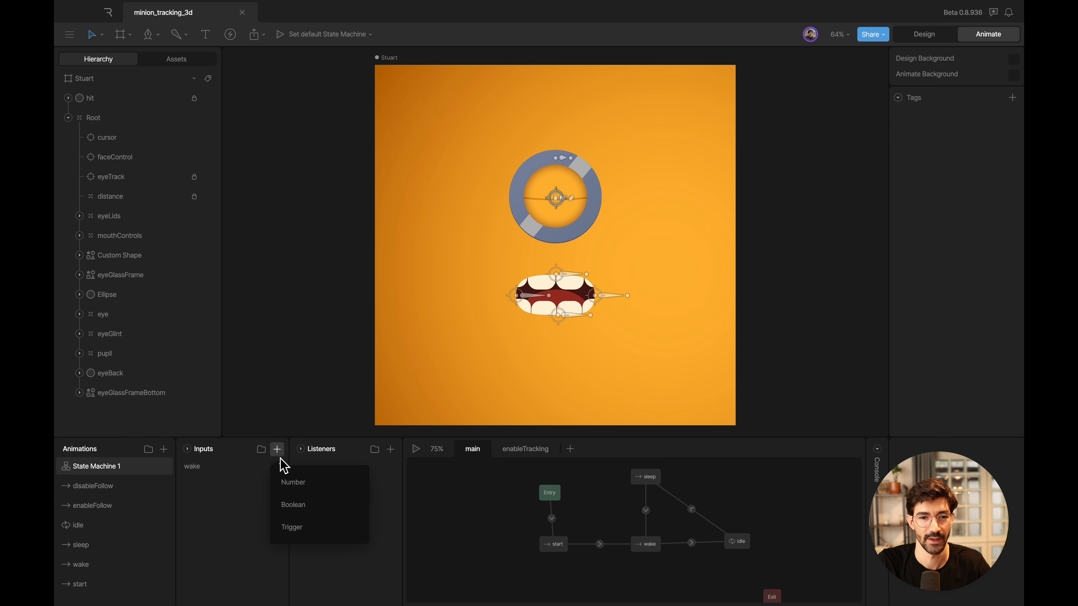
{"action": "left_click", "coordinate": [290, 480]}
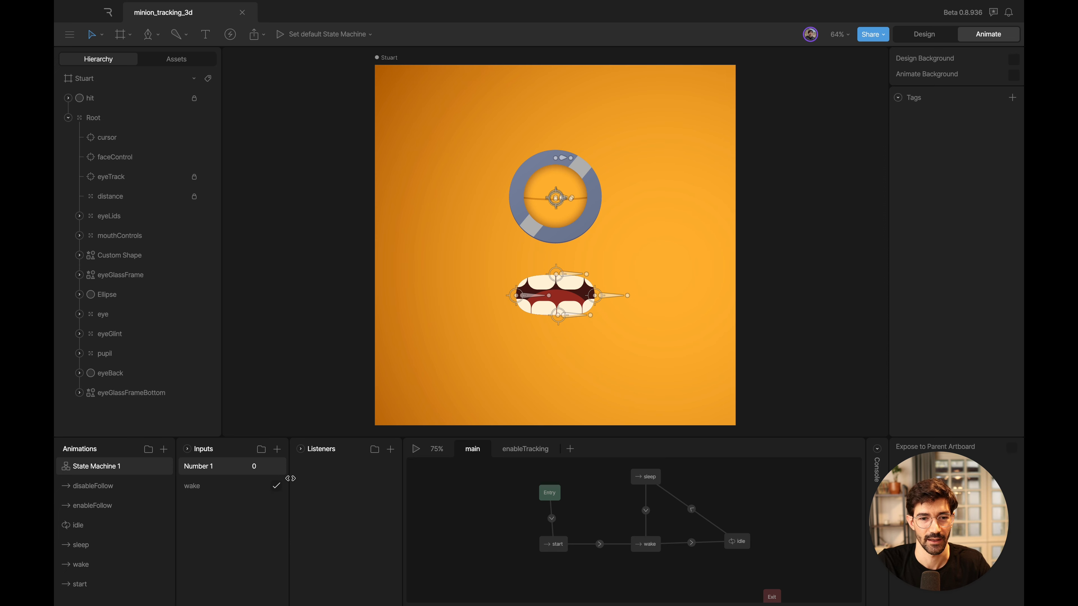
{"action": "double_click", "coordinate": [207, 466]}
{"action": "type", "text": "track_x"}
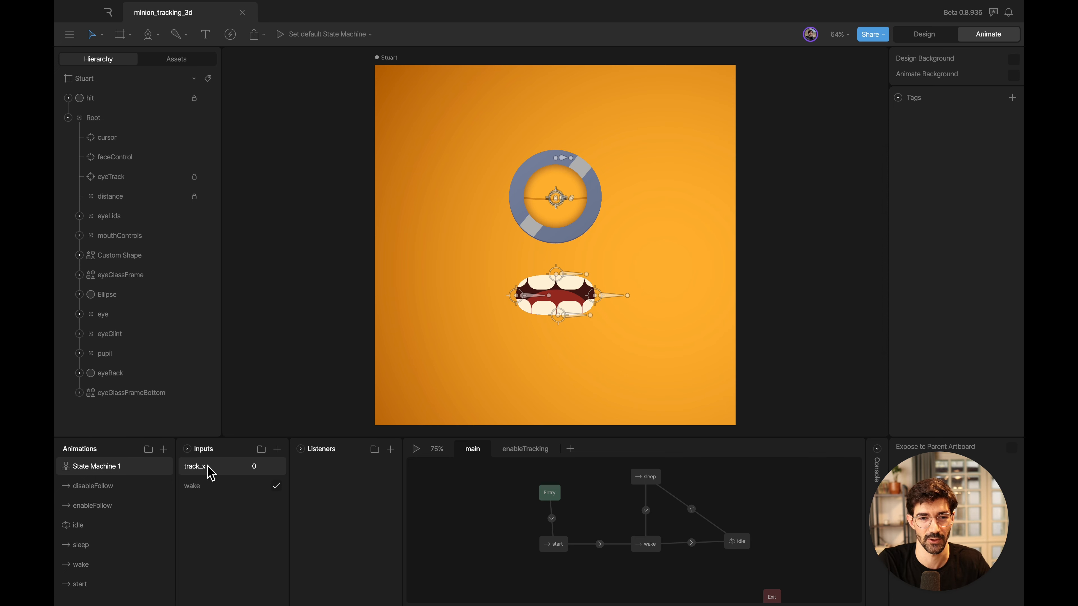
Add a second number input named track_y to State Machine 1
{"action": "left_click", "coordinate": [276, 449]}
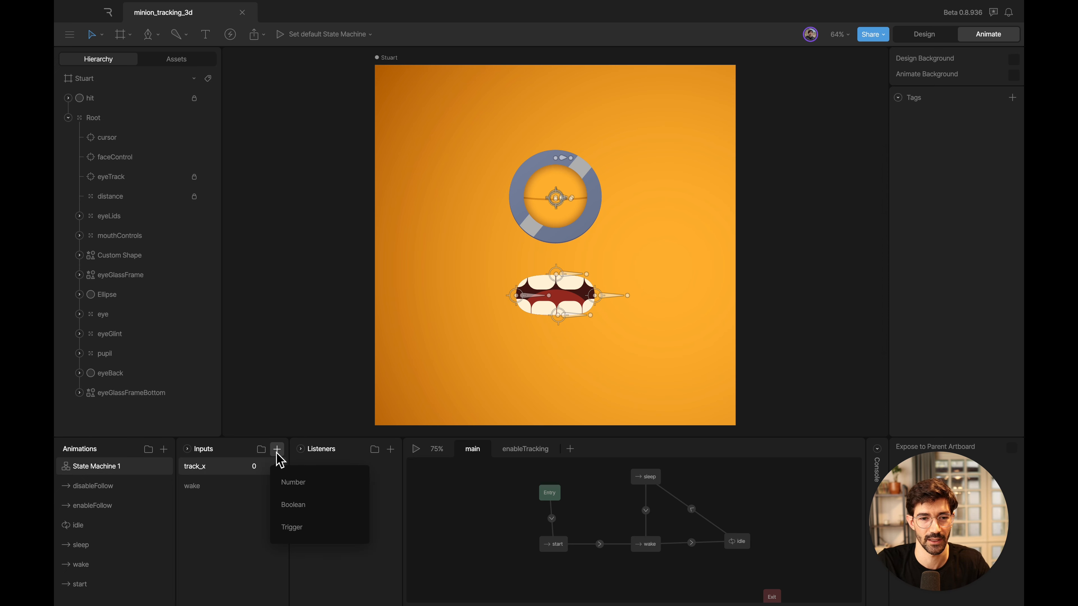
{"action": "left_click", "coordinate": [310, 489]}
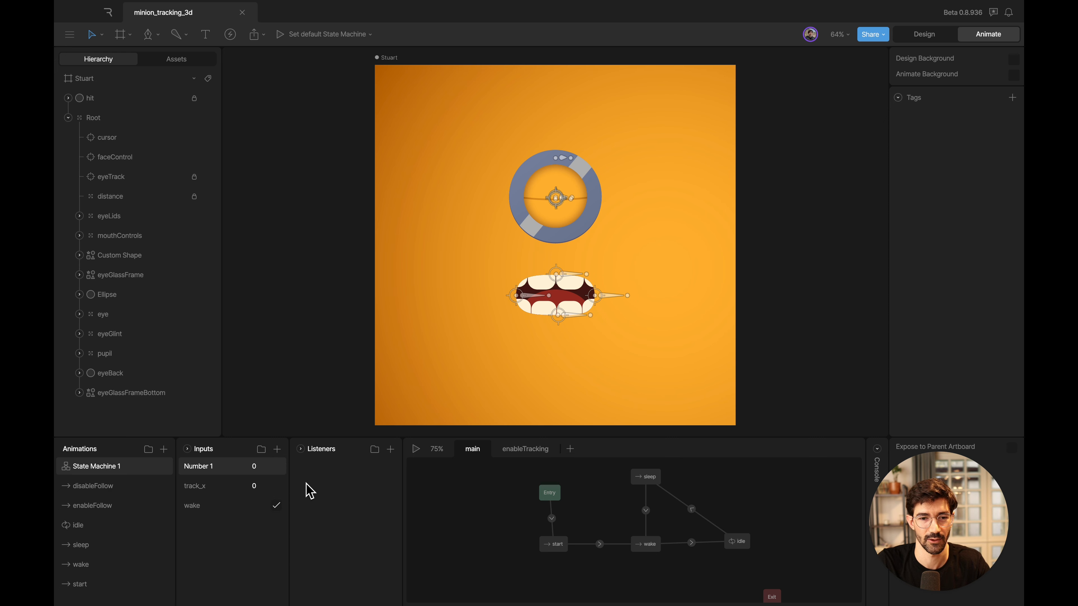
{"action": "double_click", "coordinate": [200, 466]}
{"action": "type", "text": "track"}
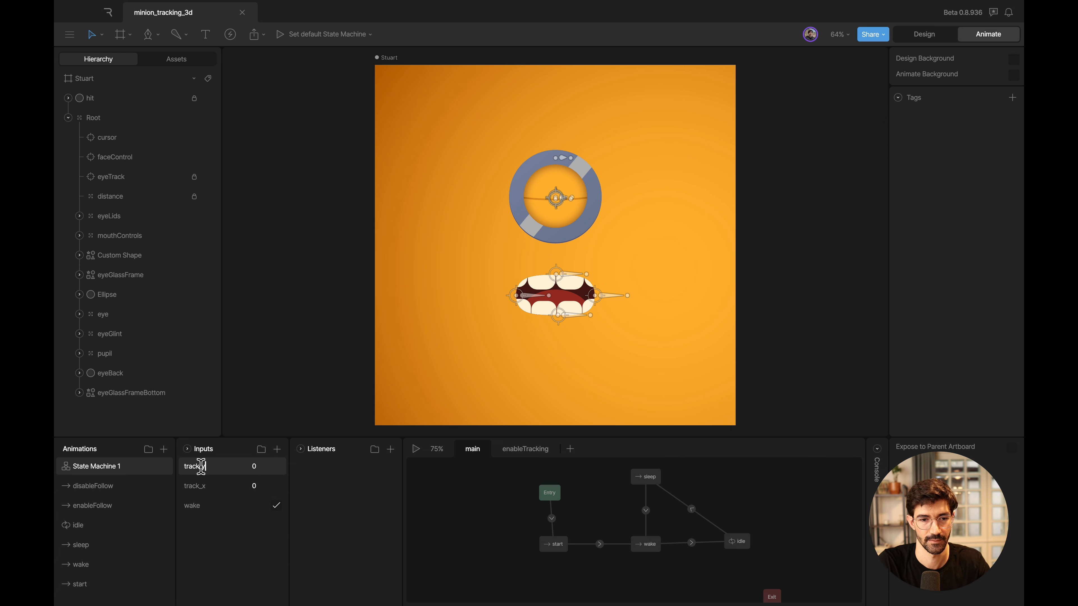
{"action": "type", "text": "_y"}
{"action": "key", "text": "Return"}
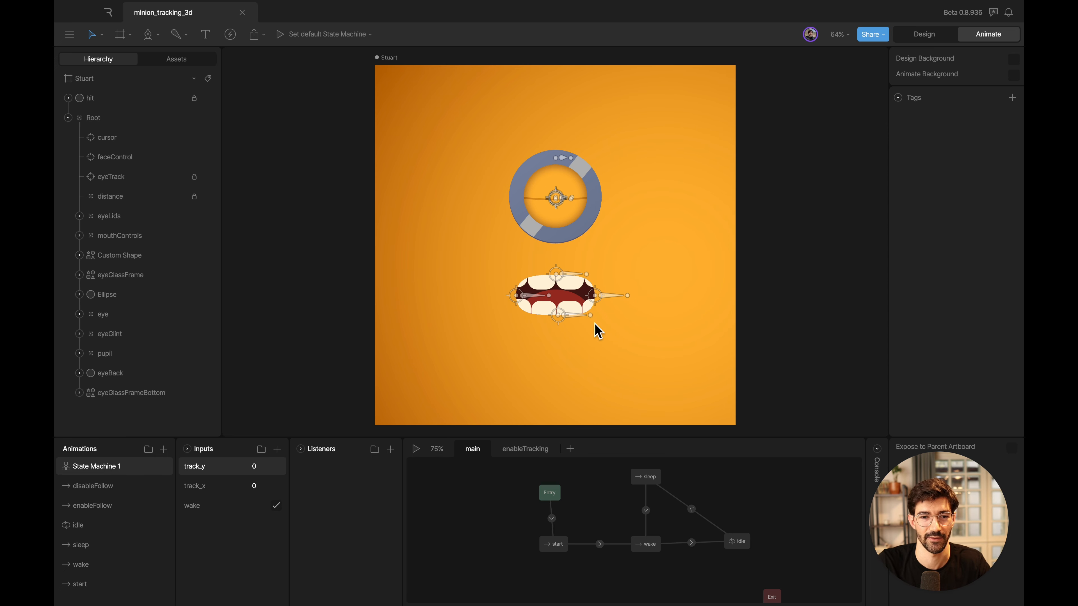
Create a new timeline animation named base_x
{"action": "left_click", "coordinate": [164, 449]}
{"action": "left_click", "coordinate": [206, 484]}
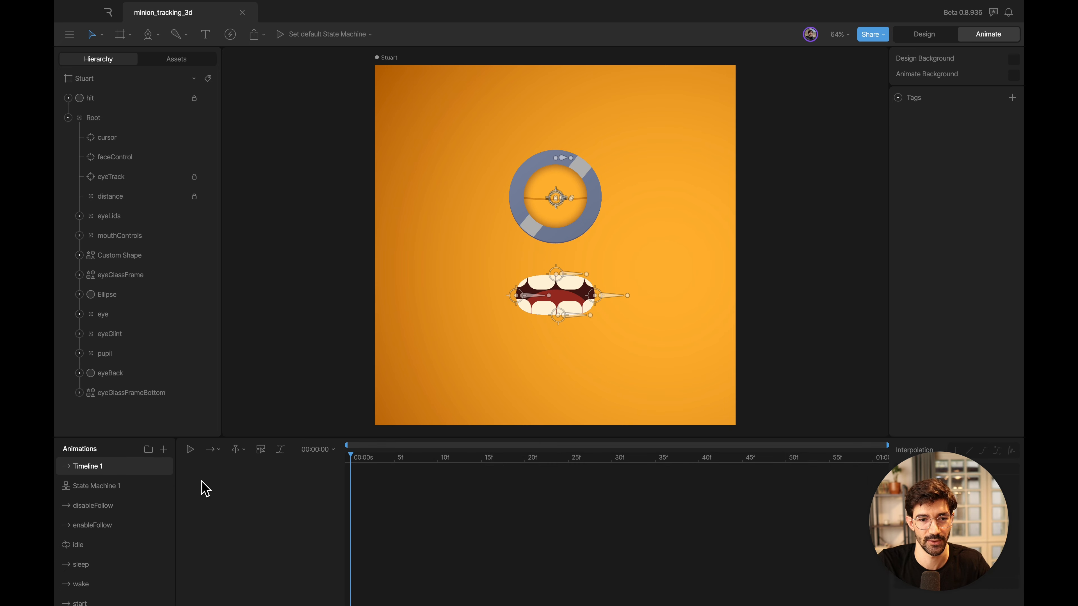
{"action": "double_click", "coordinate": [99, 465]}
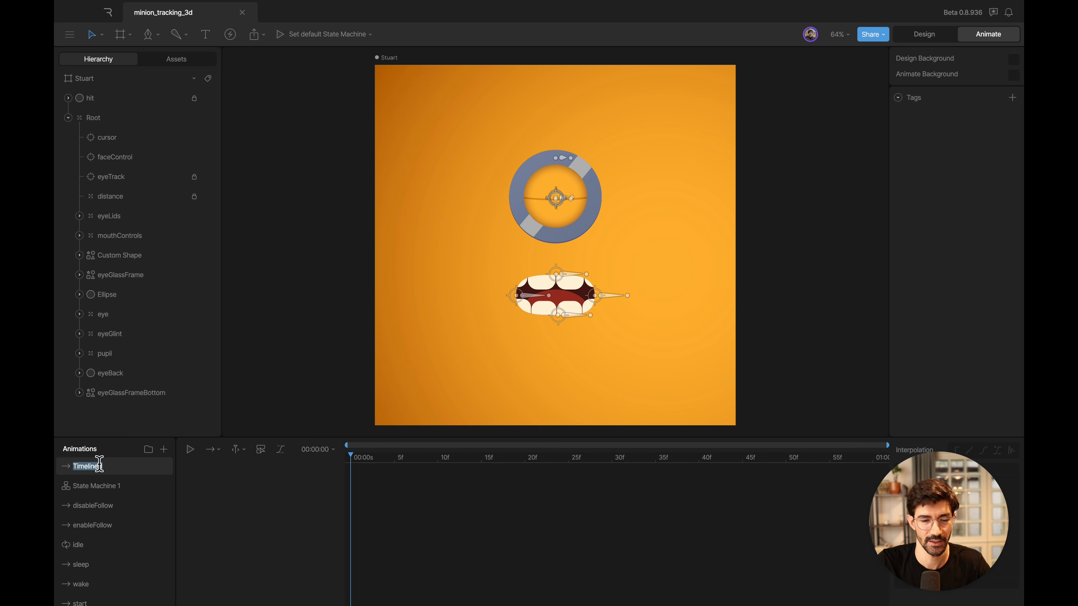
{"action": "type", "text": "base_x"}
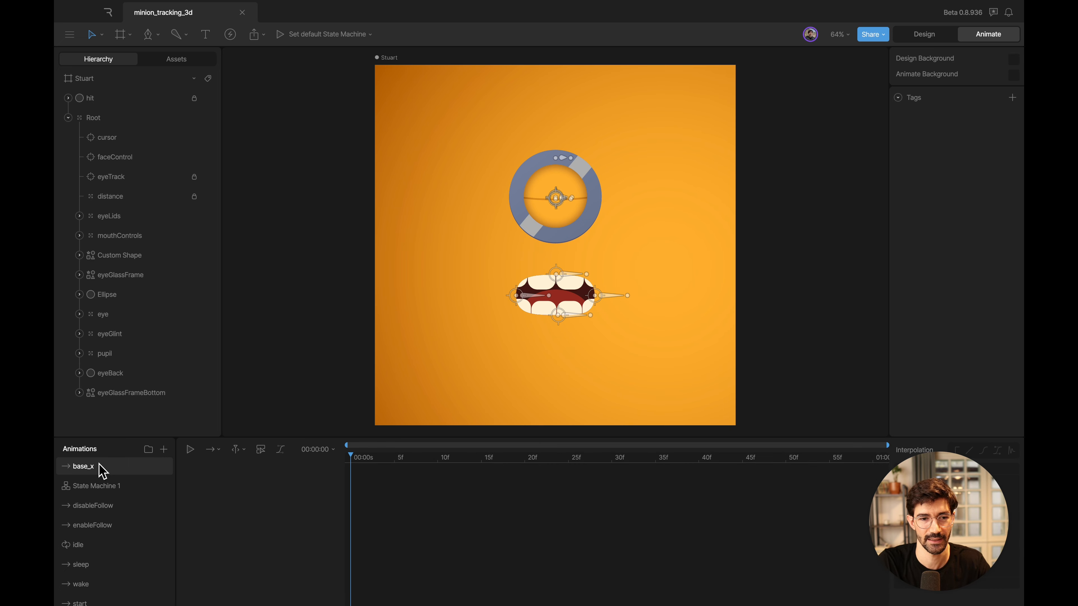
Create two more timeline animations named left_x and right_x
{"action": "left_click", "coordinate": [164, 449]}
{"action": "left_click", "coordinate": [176, 476]}
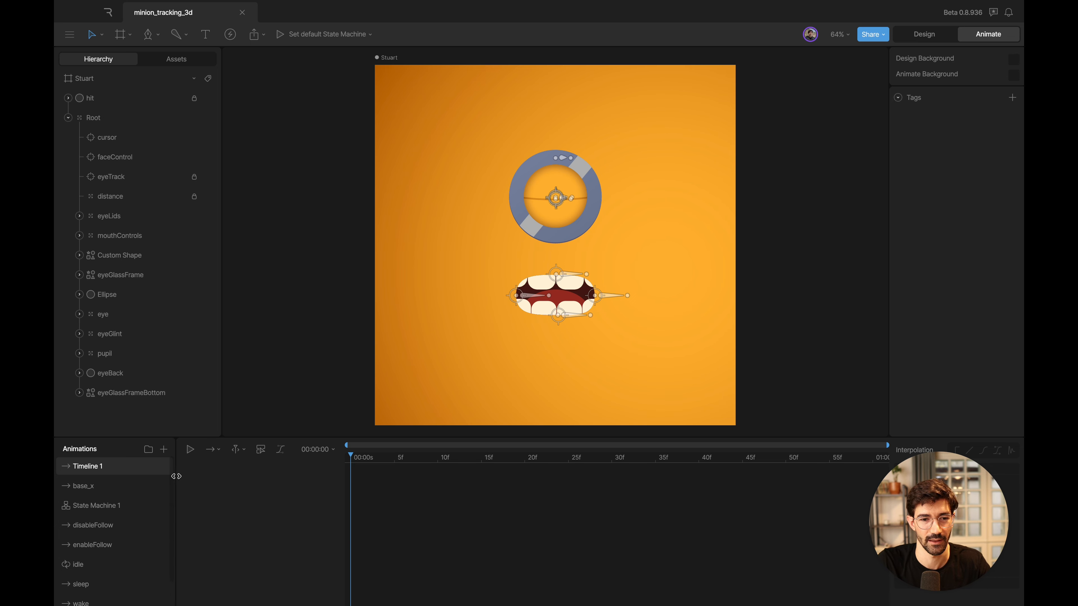
{"action": "double_click", "coordinate": [101, 466]}
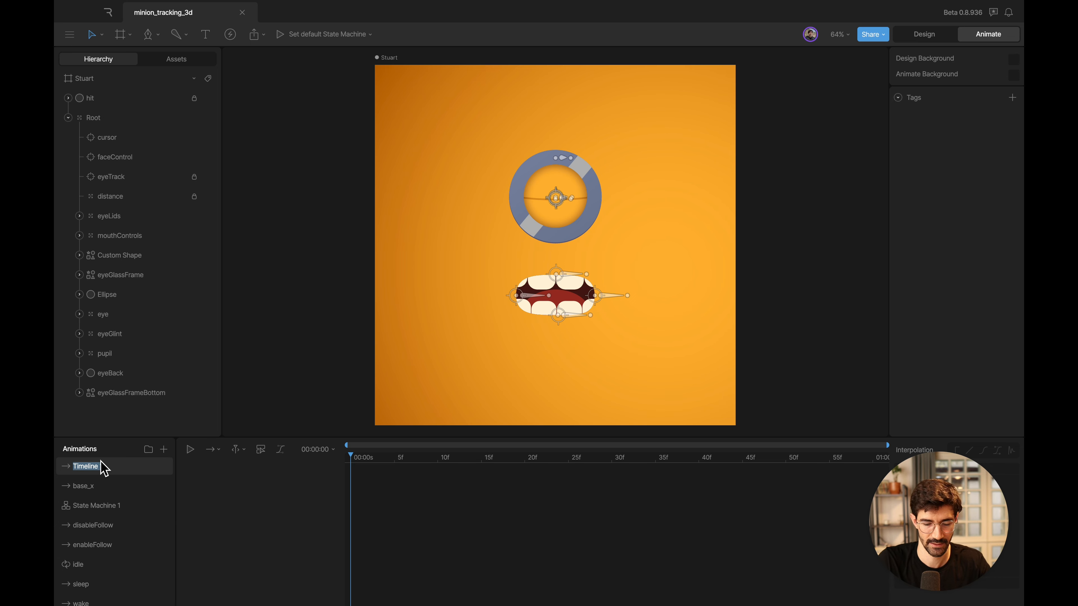
{"action": "type", "text": "left_x"}
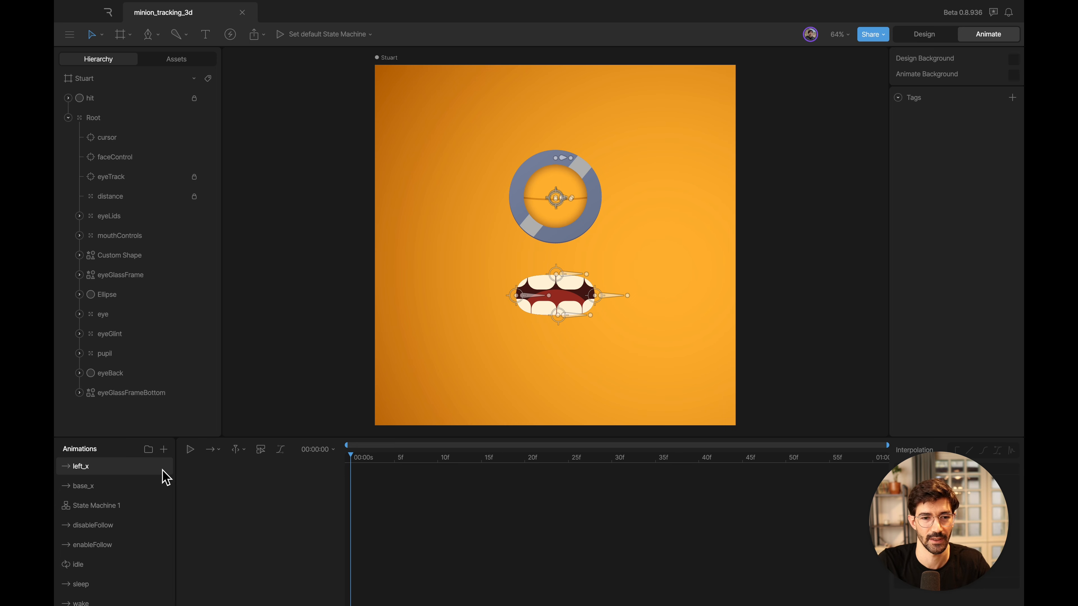
{"action": "left_click", "coordinate": [163, 449]}
{"action": "left_click", "coordinate": [178, 478]}
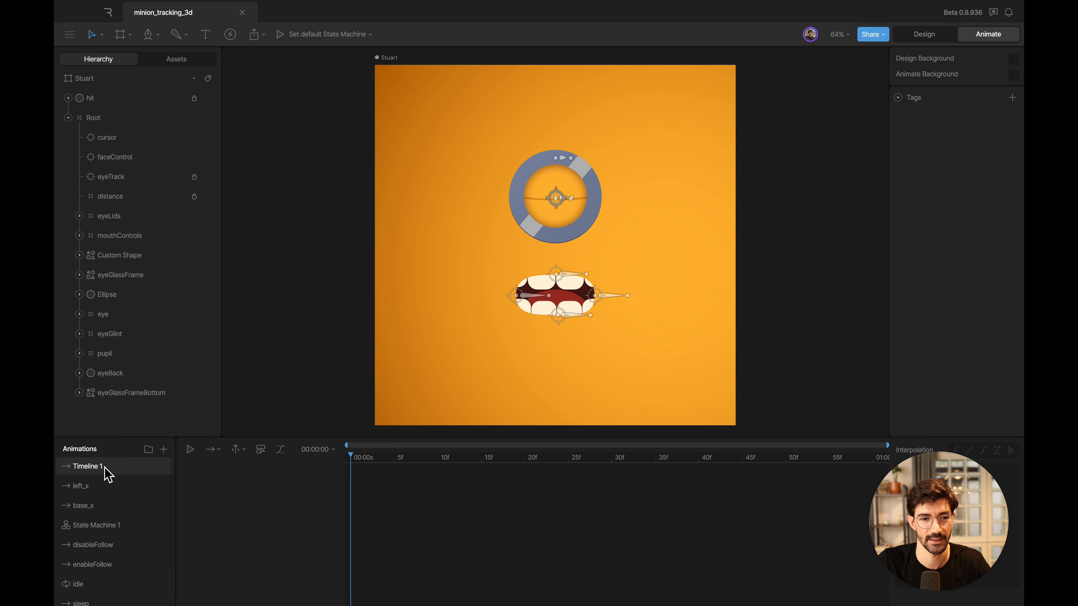
{"action": "double_click", "coordinate": [106, 474]}
{"action": "type", "text": "right_x"}
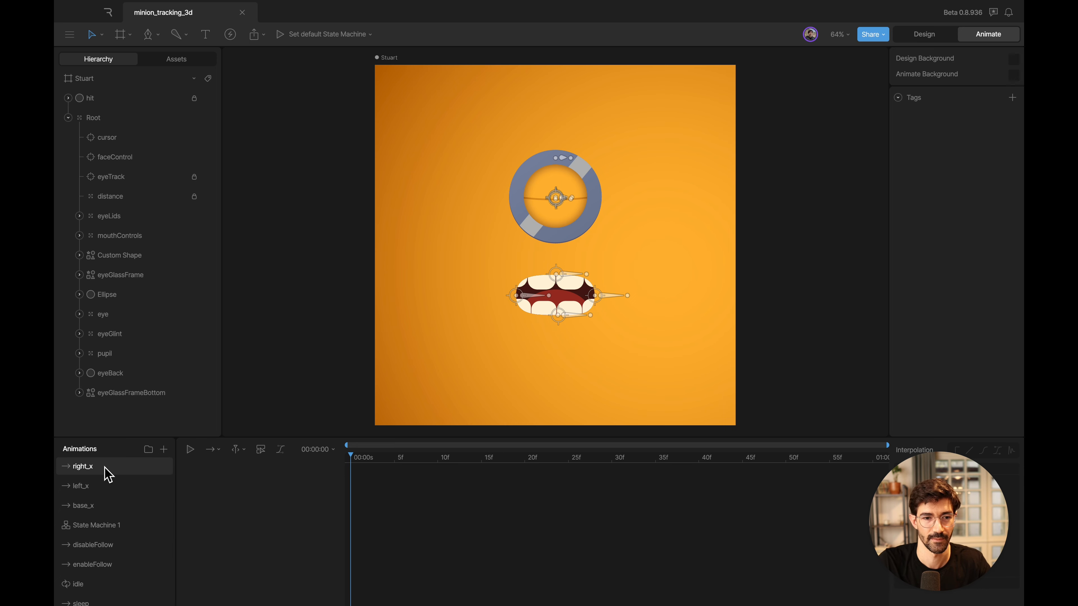
Key the cursor target's current X position at the start of the base_x timeline
{"action": "left_click", "coordinate": [106, 512]}
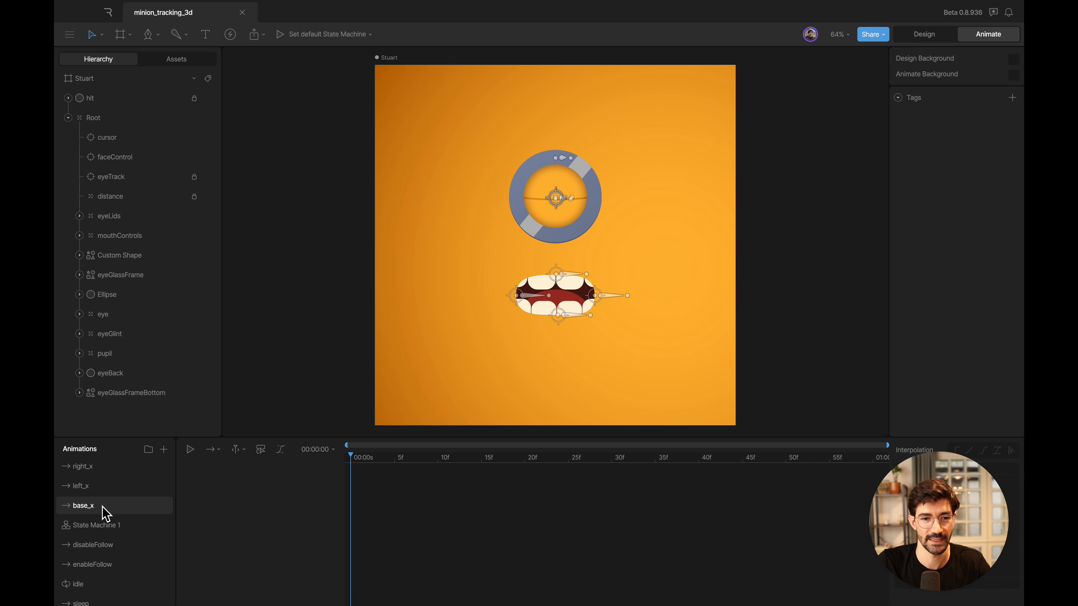
{"action": "left_click", "coordinate": [114, 145]}
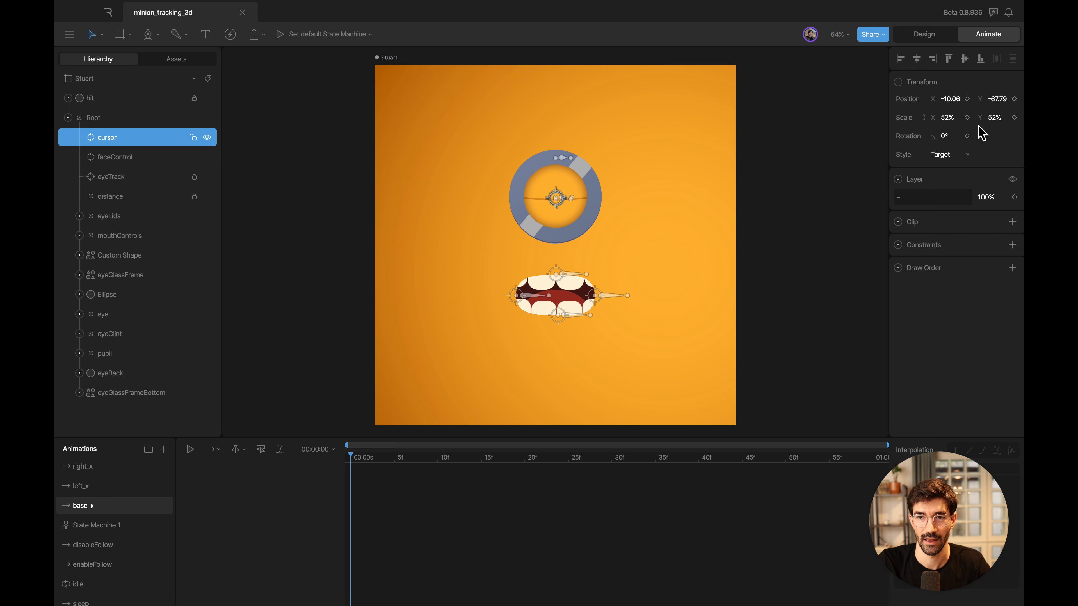
{"action": "left_click", "coordinate": [967, 99]}
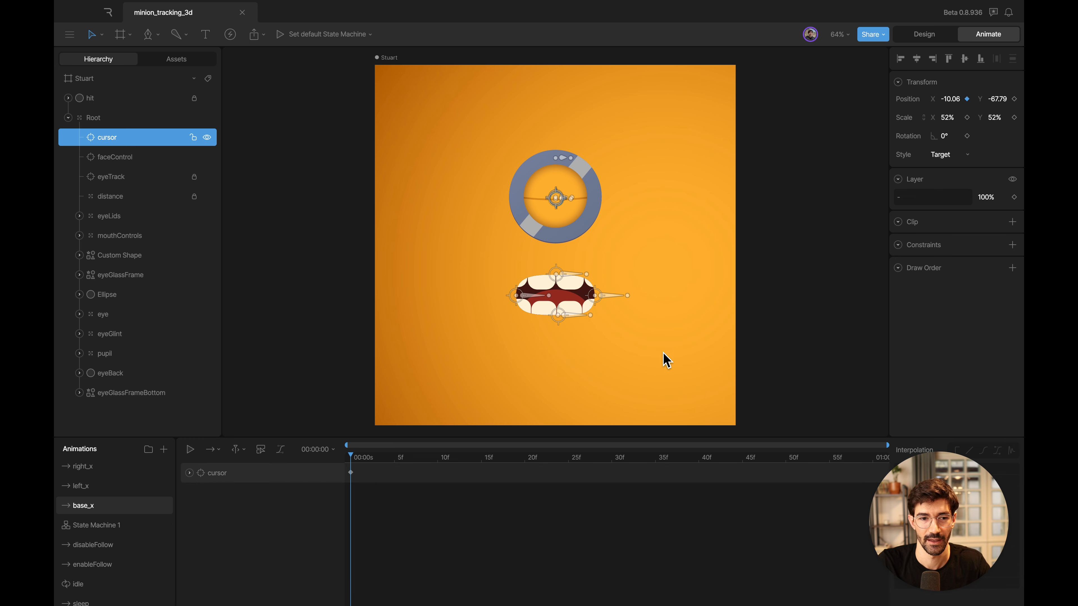
Hide the eye group in Design mode and key the cursor target's X position at about -284.95 in the left_x timeline
{"action": "left_click", "coordinate": [100, 491]}
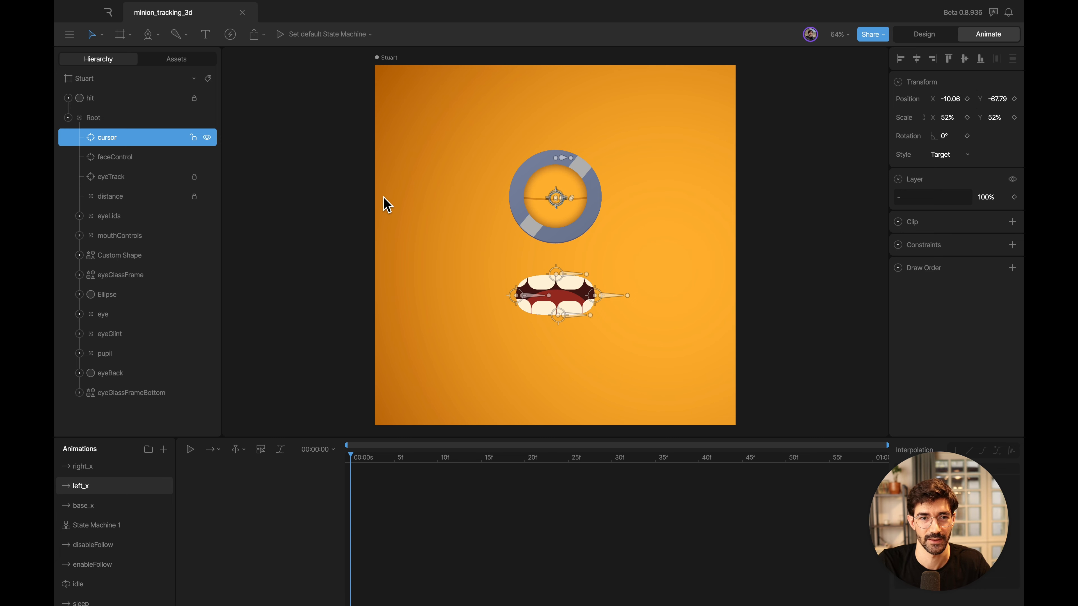
{"action": "left_click", "coordinate": [935, 36]}
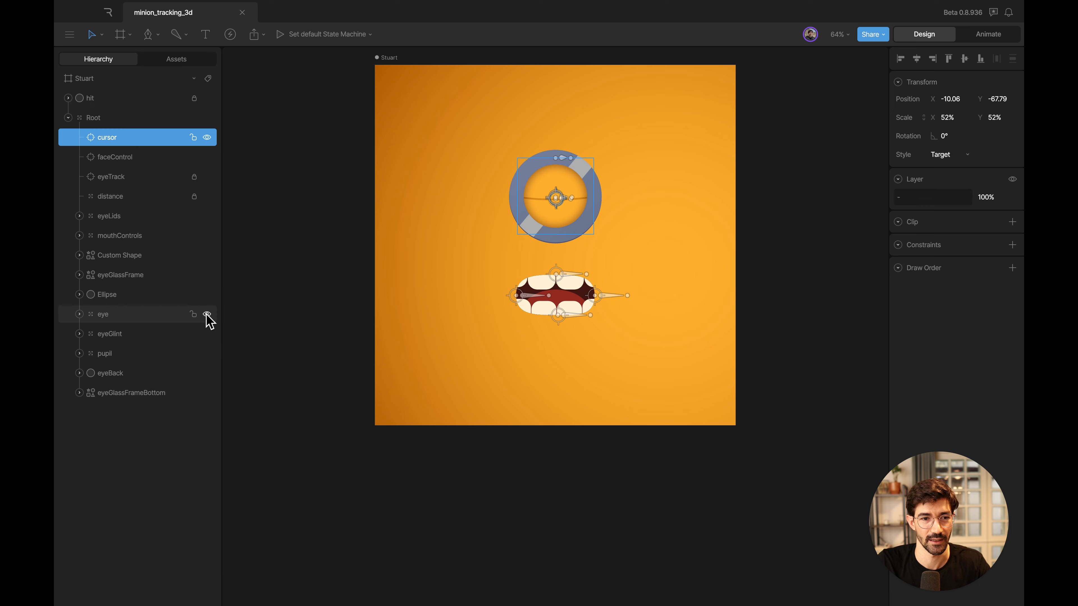
{"action": "left_click", "coordinate": [206, 315]}
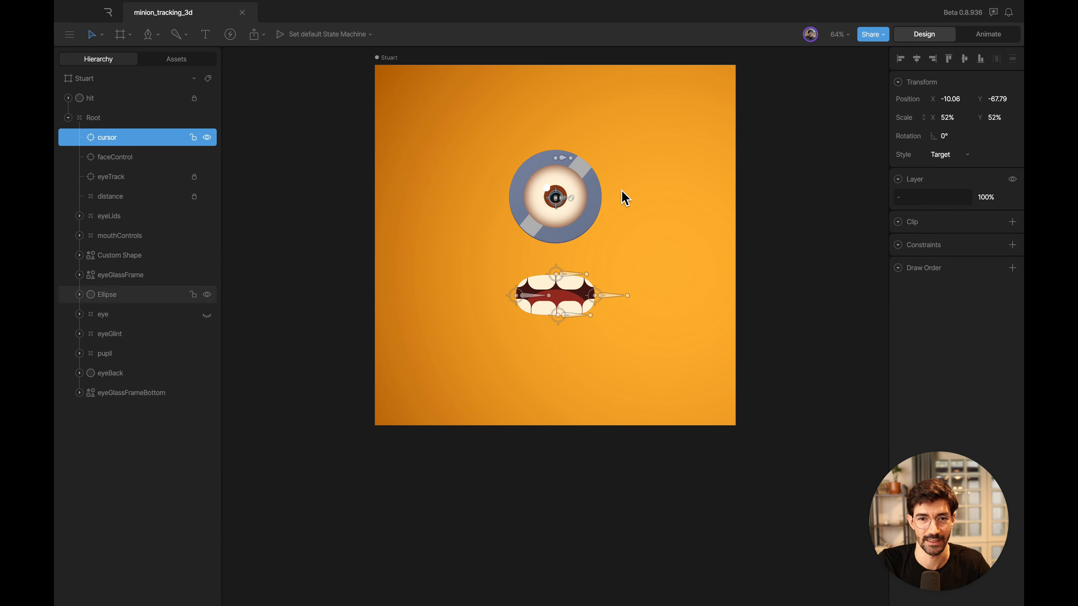
{"action": "left_click", "coordinate": [1002, 35]}
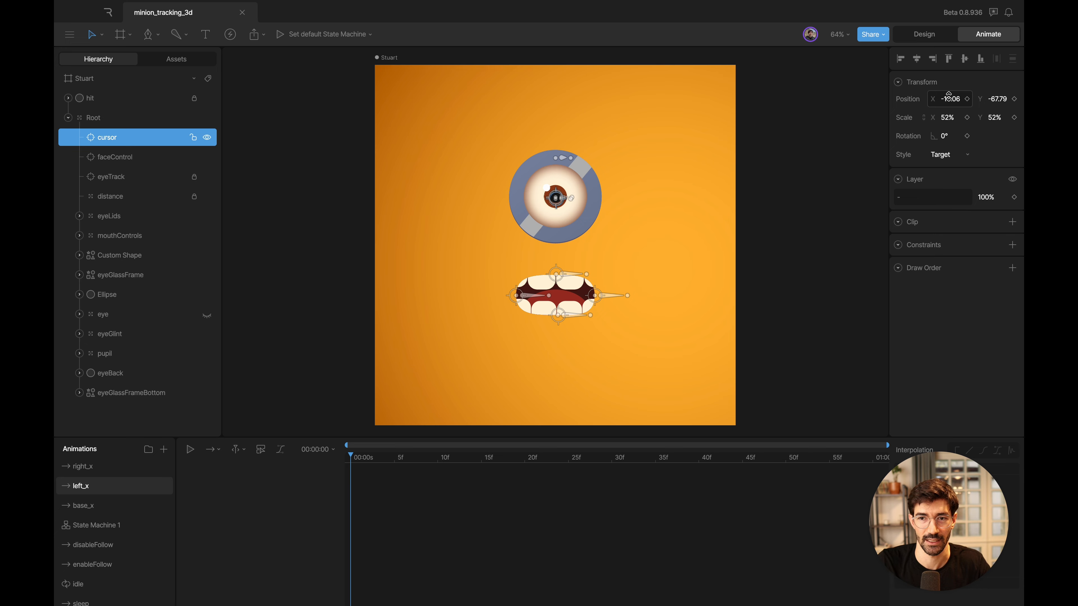
{"action": "left_click_drag", "start_coordinate": [949, 96], "coordinate": [951, 253]}
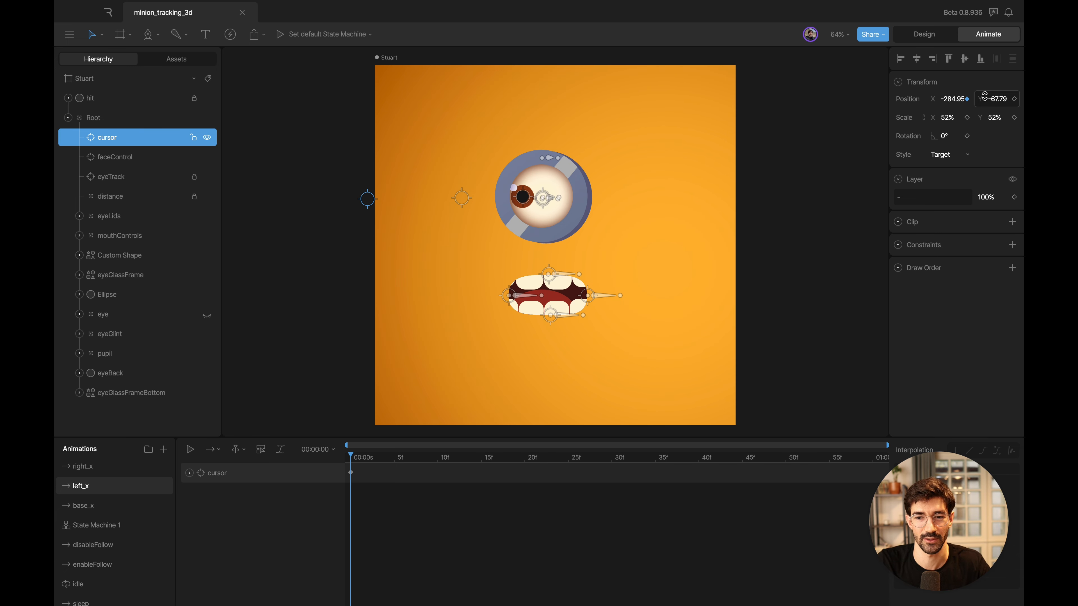
Key the cursor target's X position at about 250.24 in the right_x timeline and check the base_x, left_x and right_x poses
{"action": "left_click", "coordinate": [95, 468]}
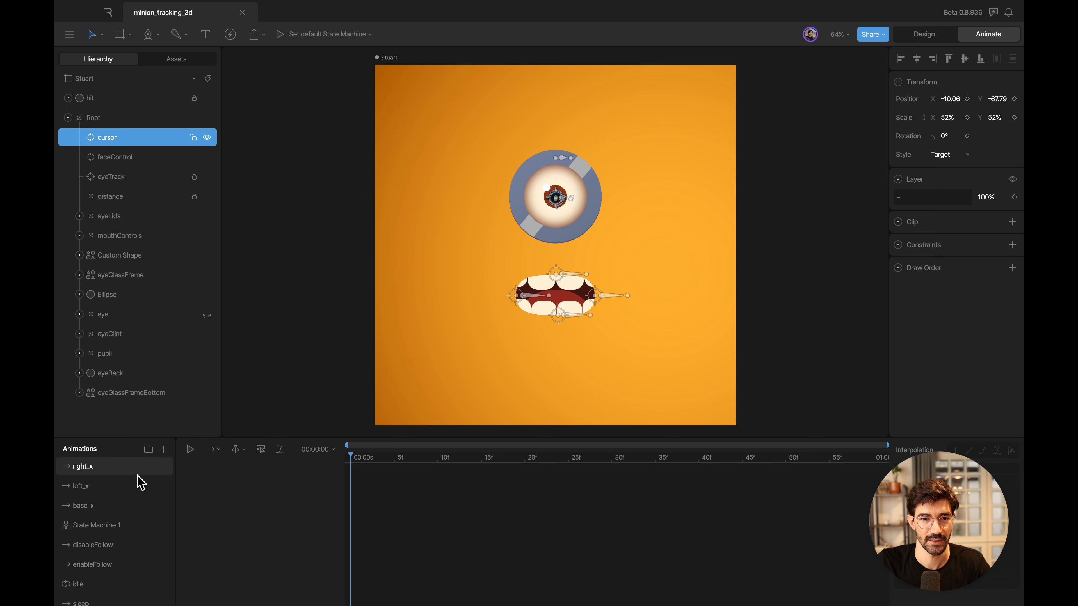
{"action": "left_click_drag", "start_coordinate": [949, 100], "coordinate": [954, 0]}
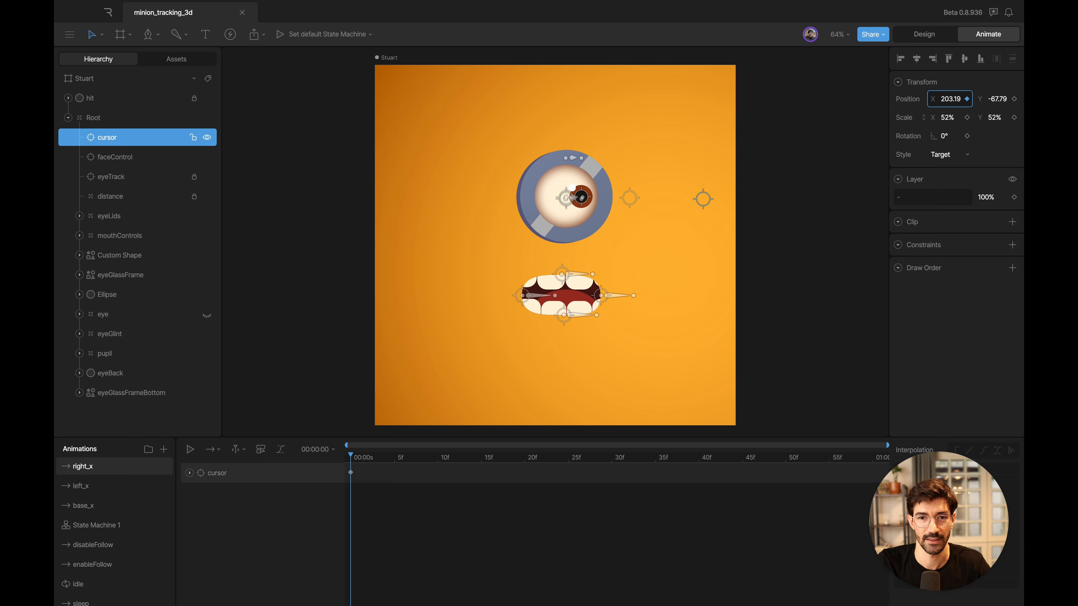
{"action": "left_click_drag", "start_coordinate": [948, 94], "coordinate": [945, 66]}
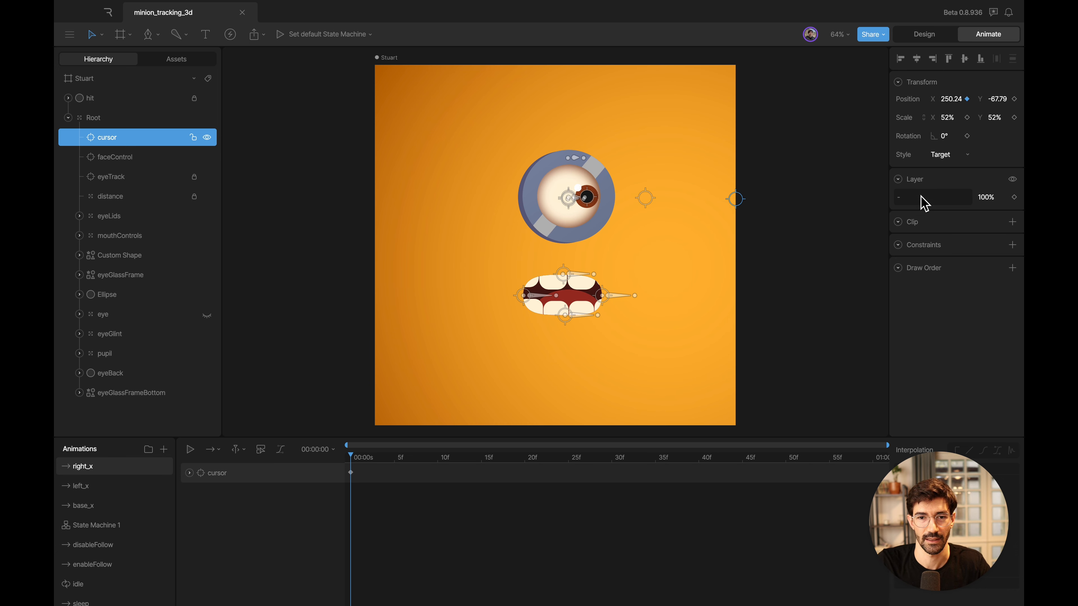
{"action": "left_click", "coordinate": [121, 513]}
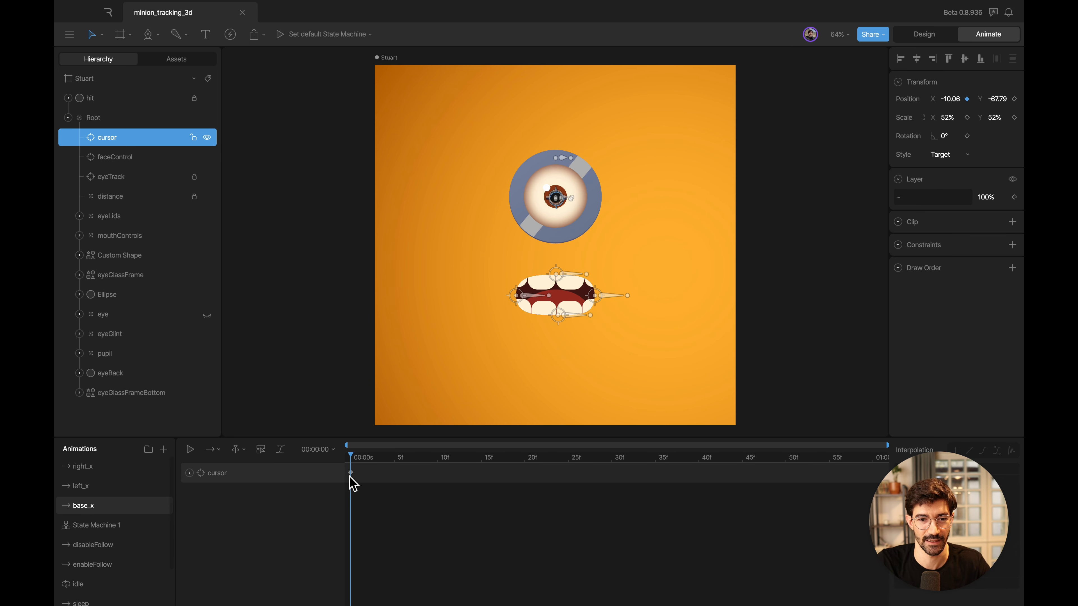
{"action": "left_click", "coordinate": [132, 487]}
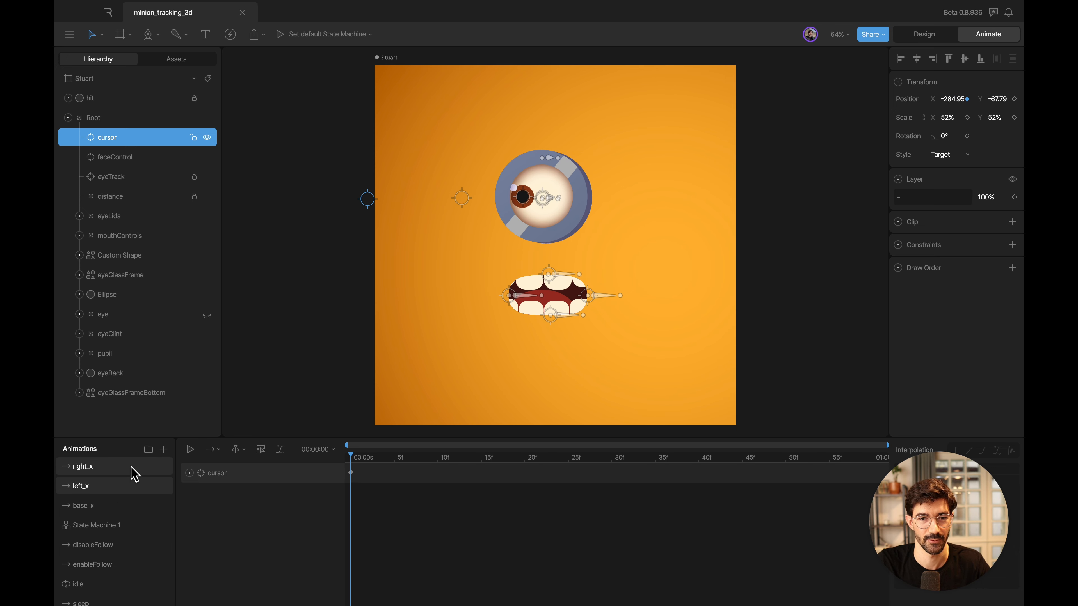
{"action": "left_click", "coordinate": [134, 471]}
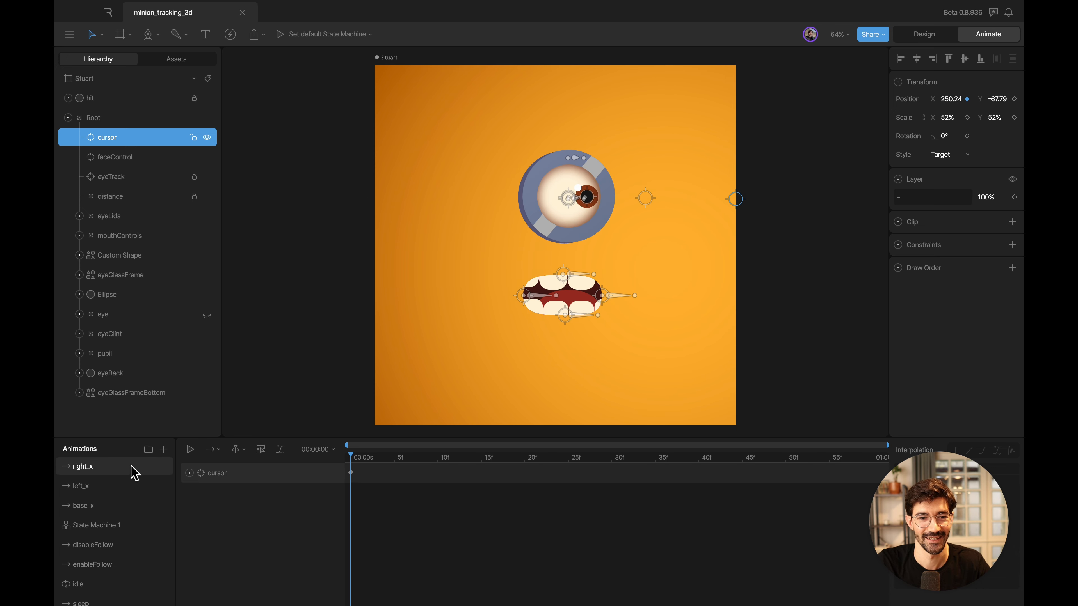